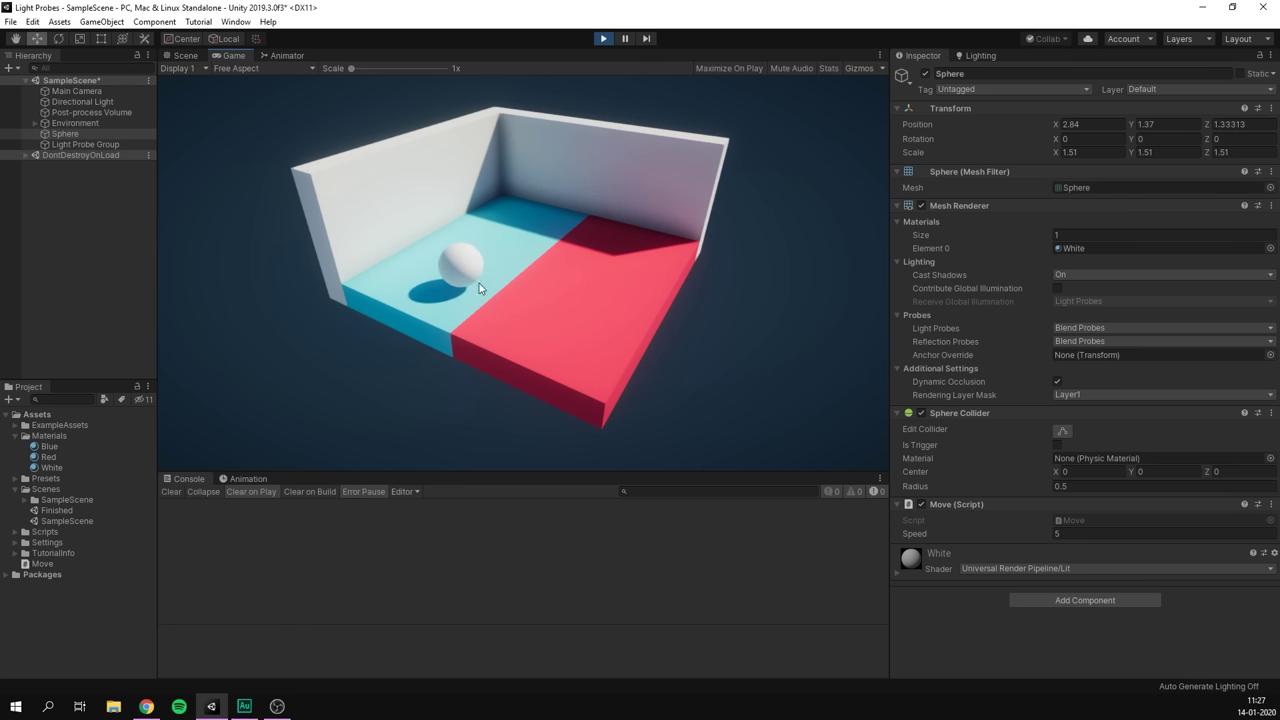
Move the white sphere back and forth across the blue floor in the running game.
key(a)
key(w)
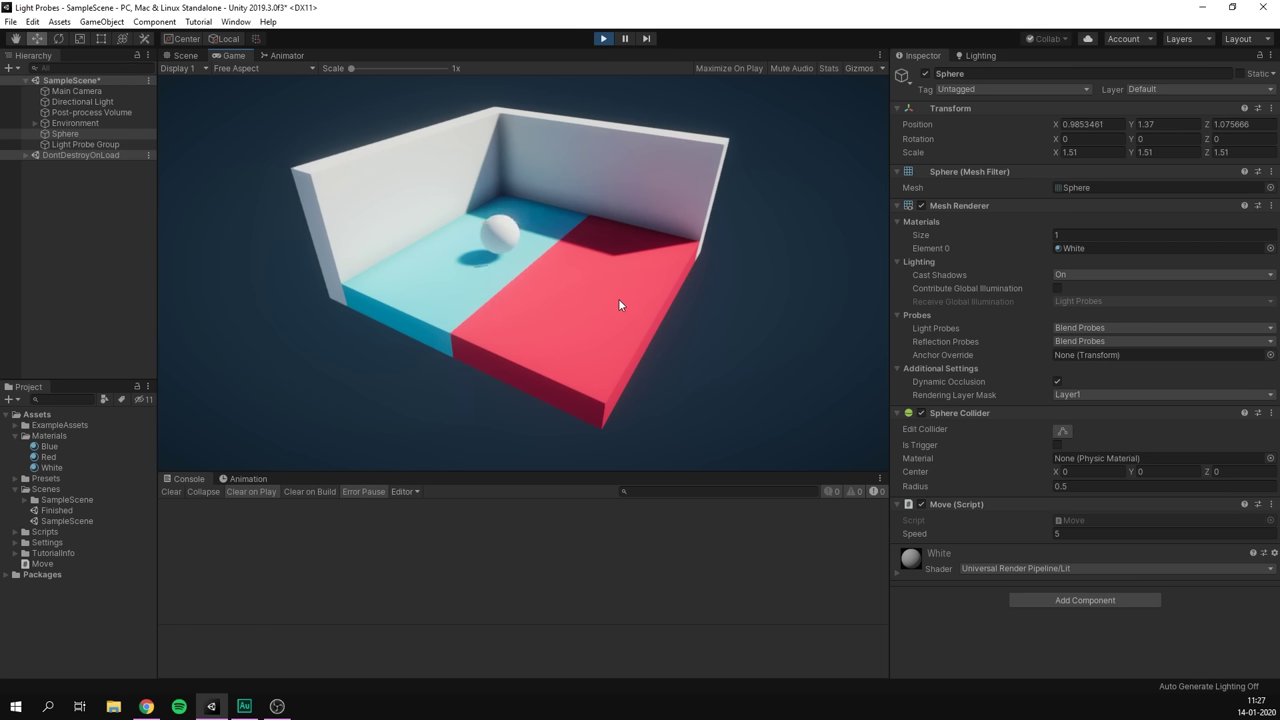
key(s)
key(w)
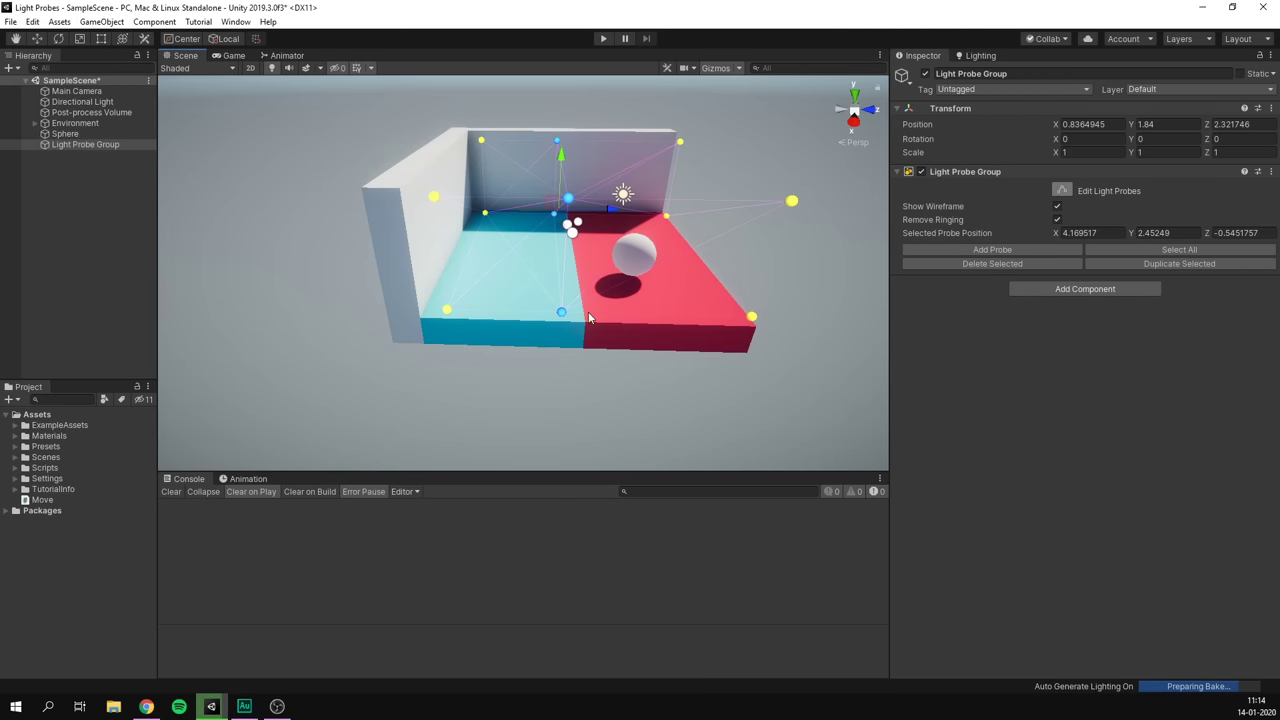
Move the selected middle light probes along the Z axis toward the red floor.
key(d)
right_drag(585, 318, 586, 318)
key(w)
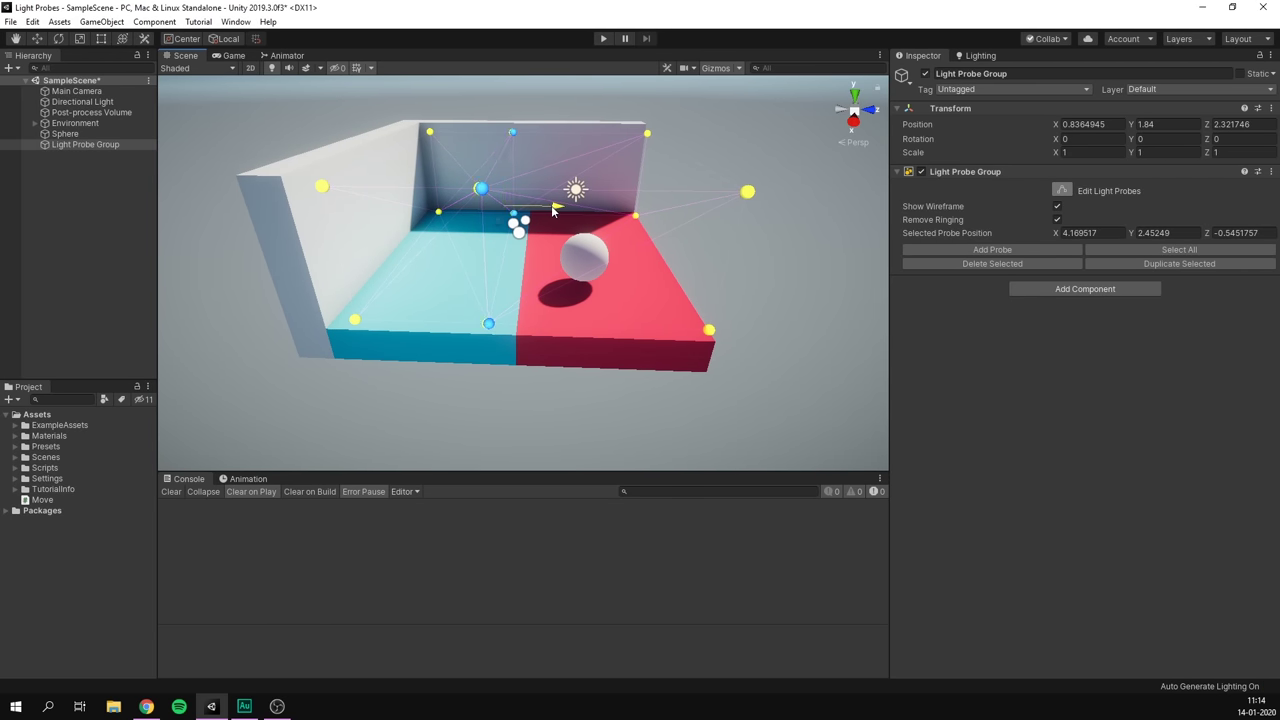
drag(555, 212, 594, 219)
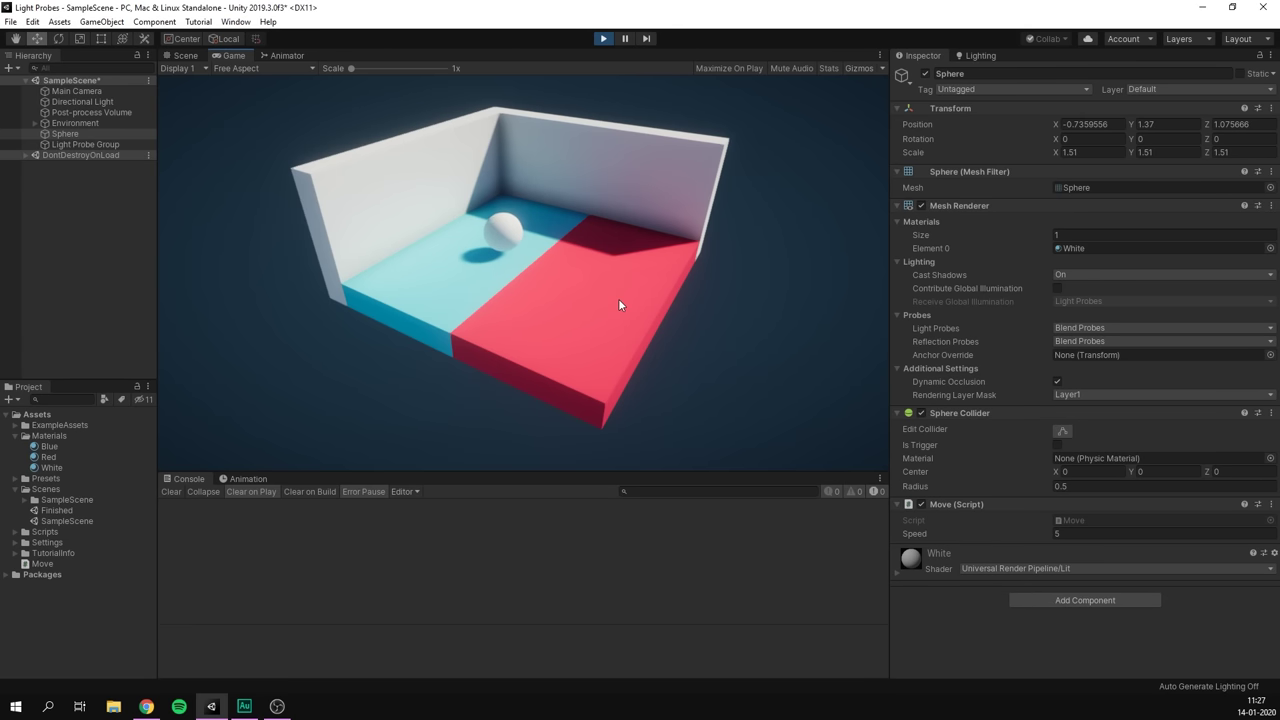
Steer the sphere toward the shadowed back wall in the running game to examine its lighting.
key(w)
key(a)
key(Left)
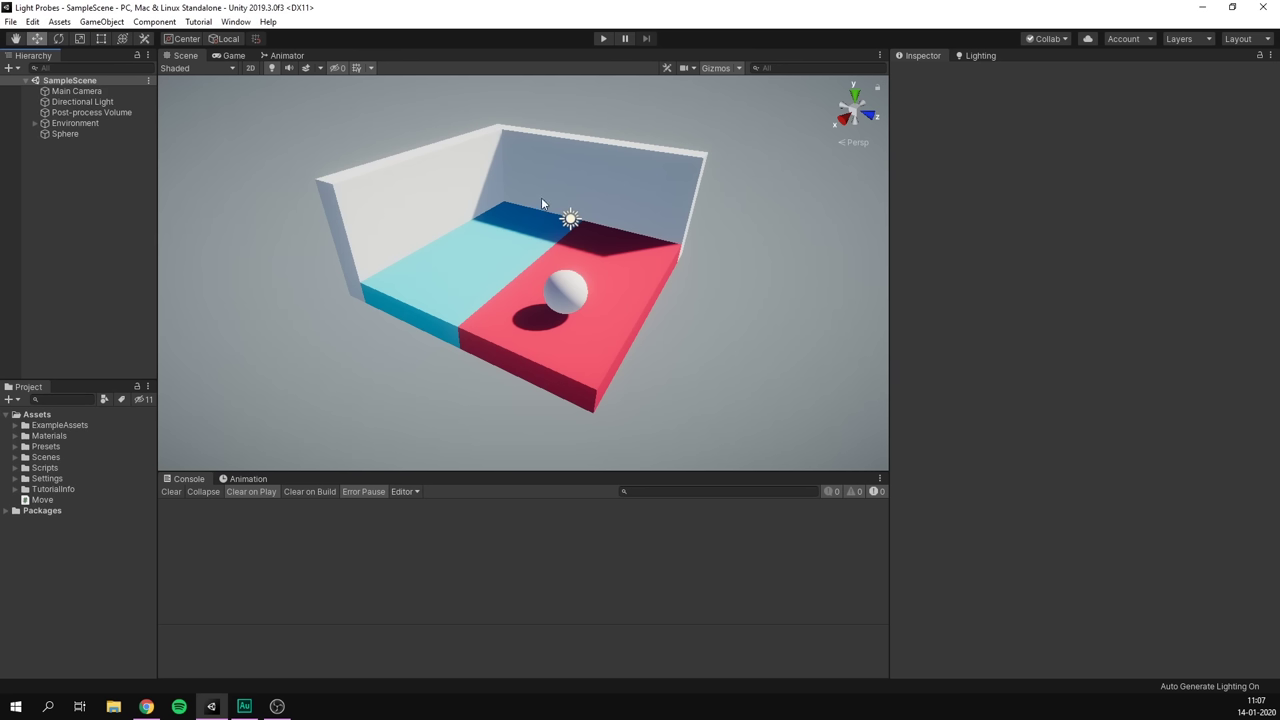
Examine the scene's objects: the walls, the blue and red floors, the sphere and the directional light.
click(453, 177)
click(629, 190)
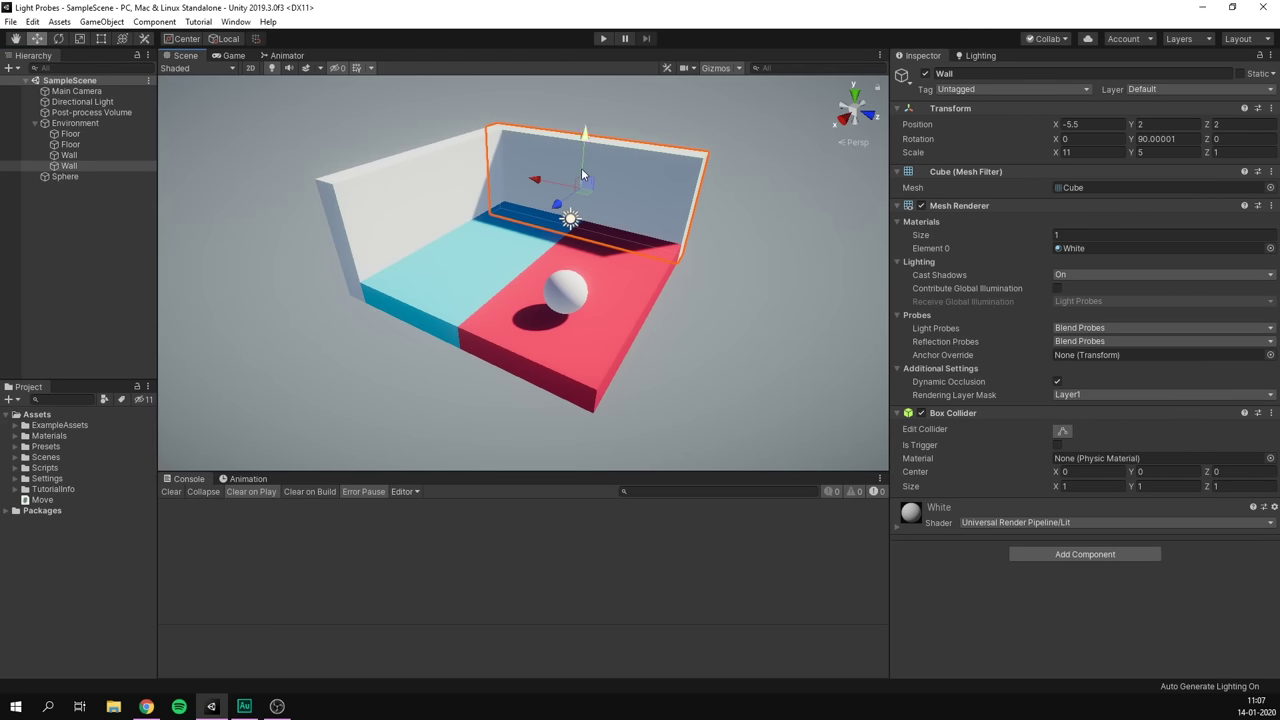
click(464, 292)
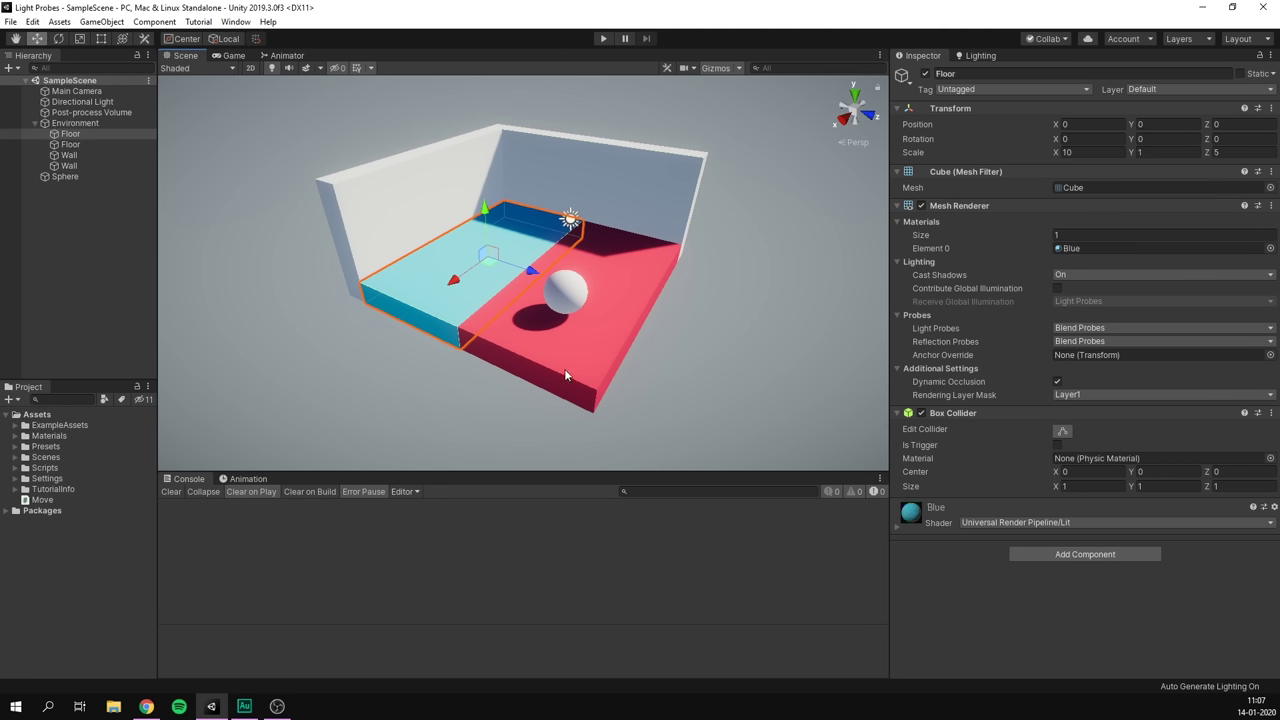
click(565, 375)
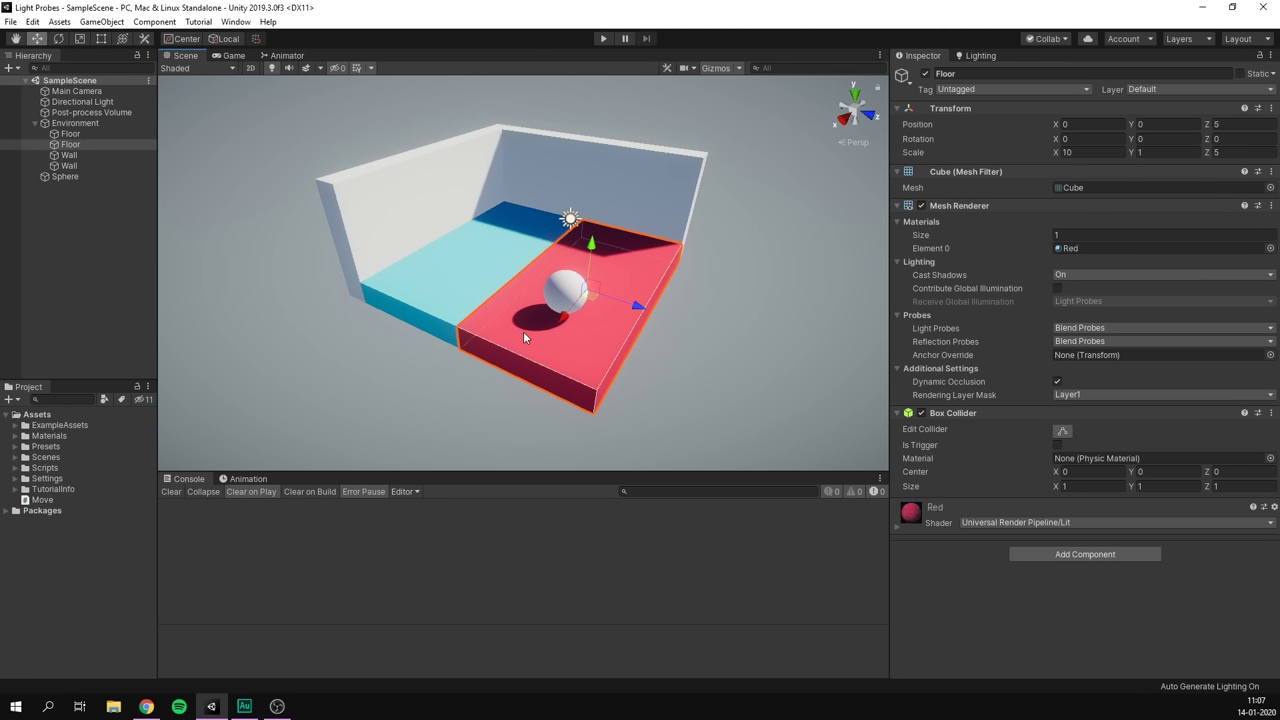
click(423, 301)
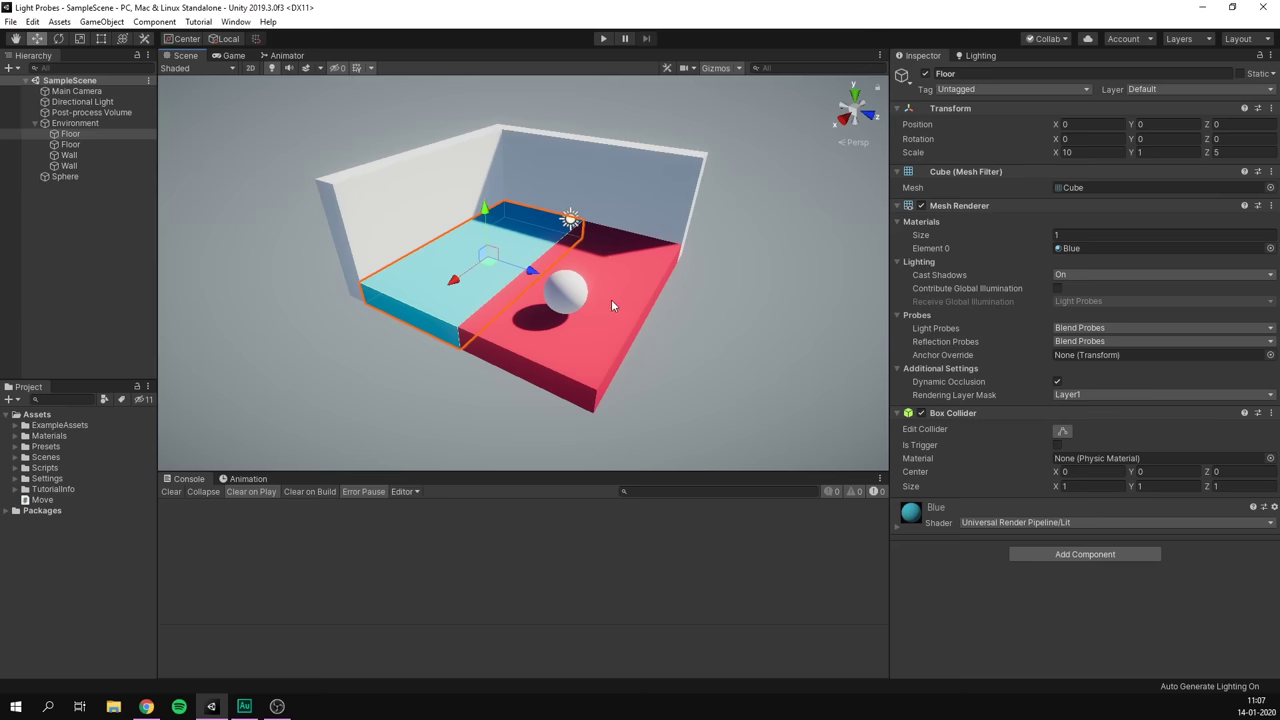
click(566, 289)
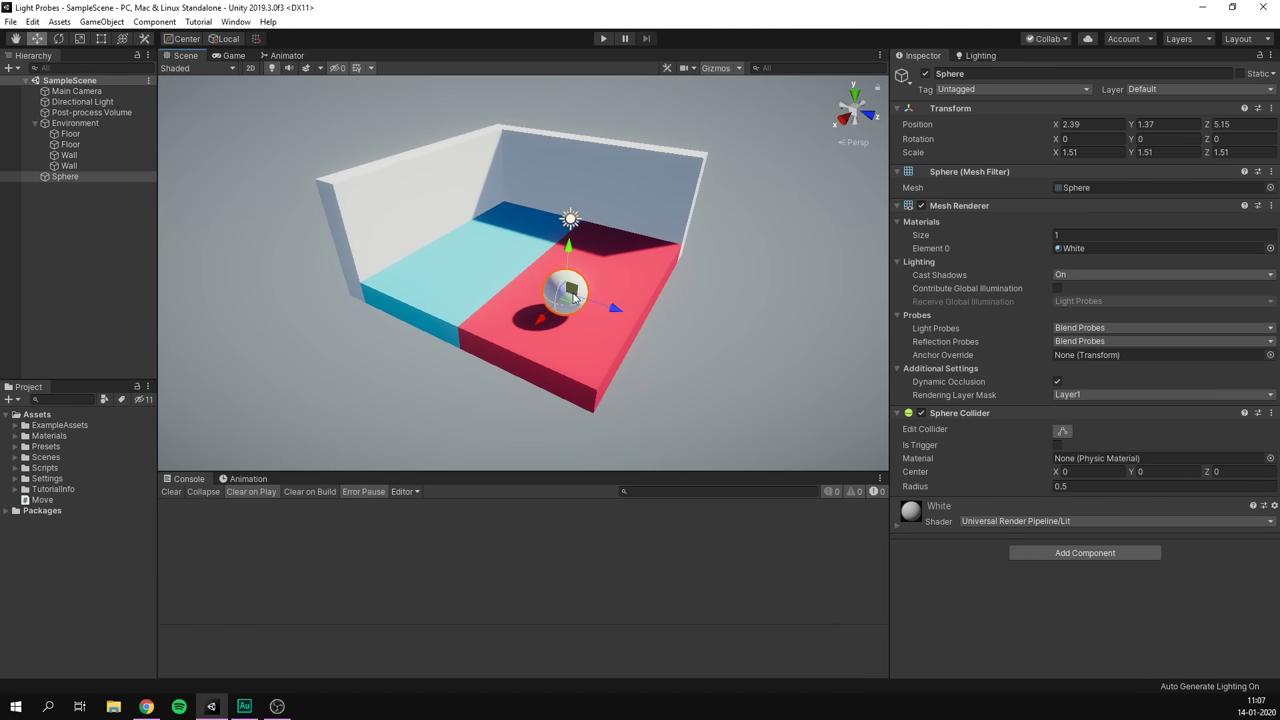
mouse_move(574, 296)
mouse_down()
mouse_move(485, 270)
mouse_move(522, 224)
mouse_move(588, 270)
mouse_move(562, 298)
mouse_move(576, 305)
mouse_up()
click(92, 102)
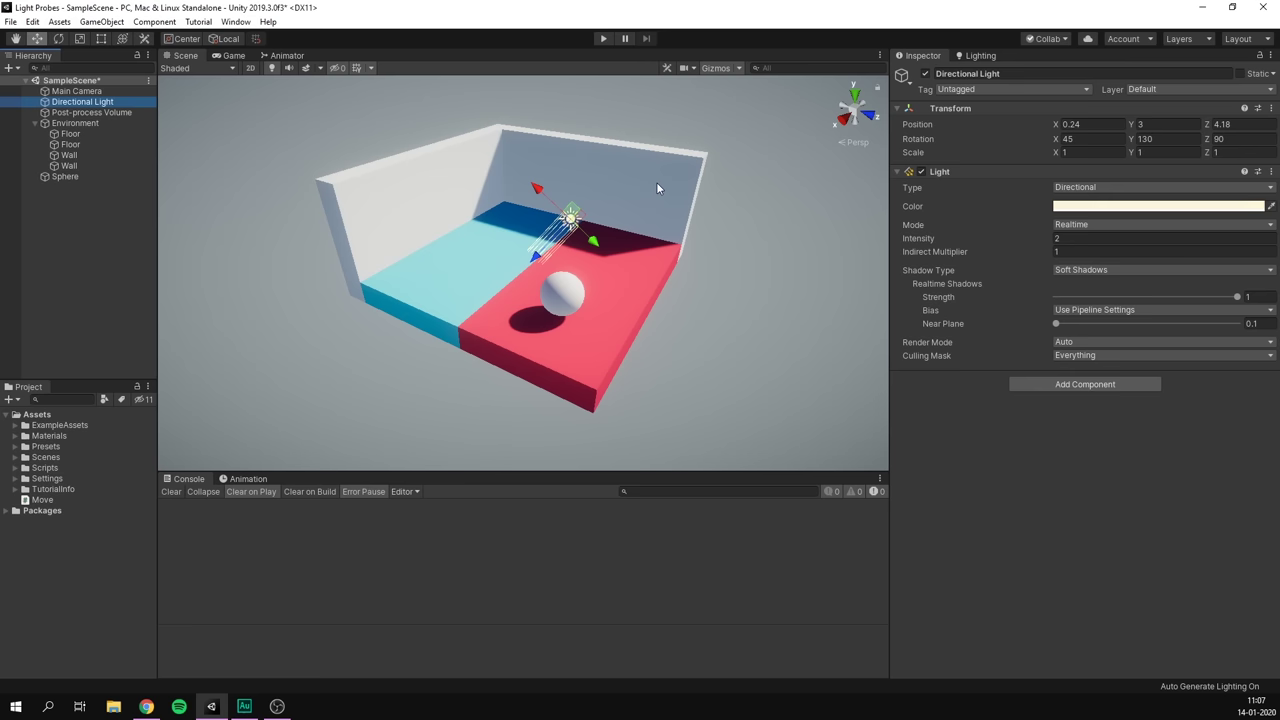
Mark the Environment object and all of its children as static.
click(35, 123)
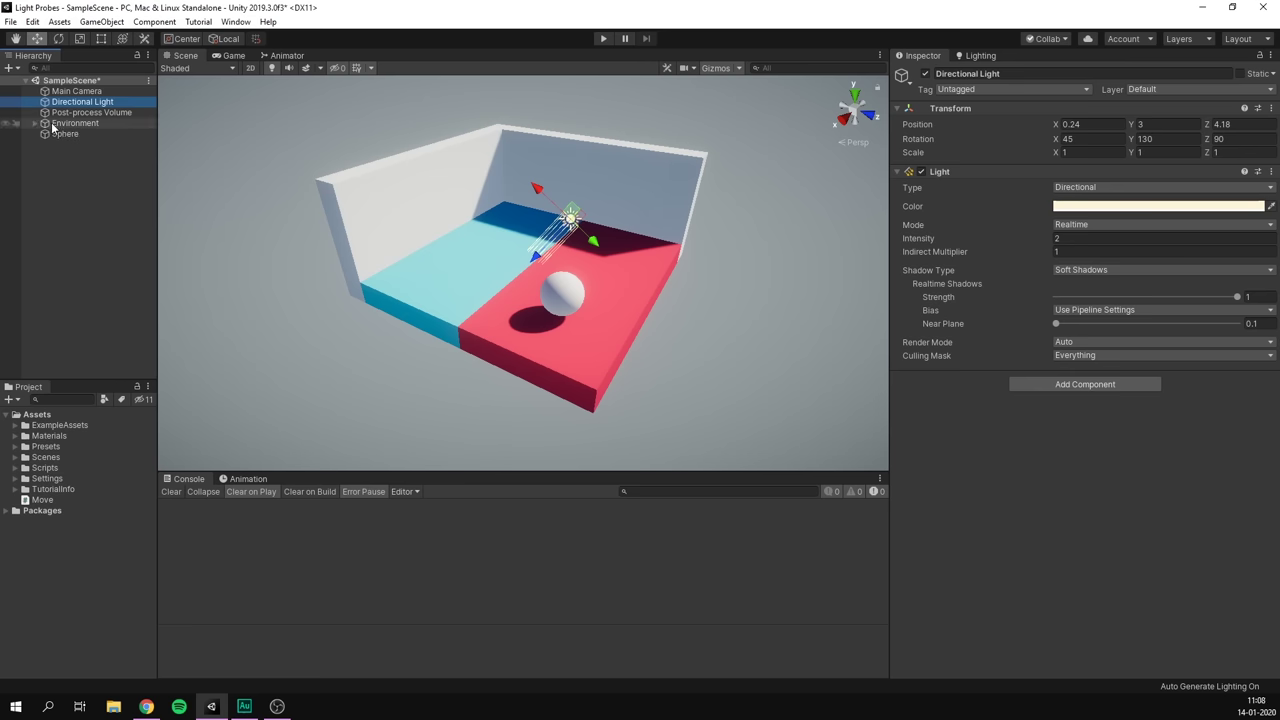
click(70, 123)
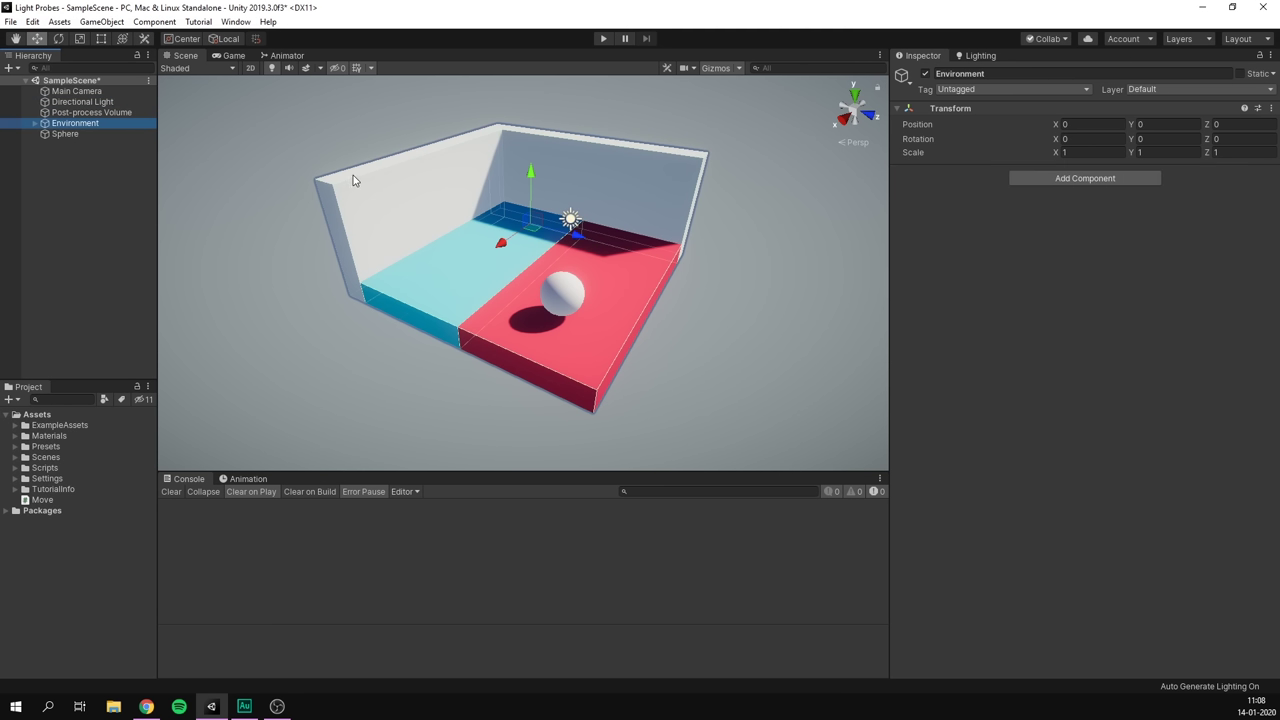
click(1172, 152)
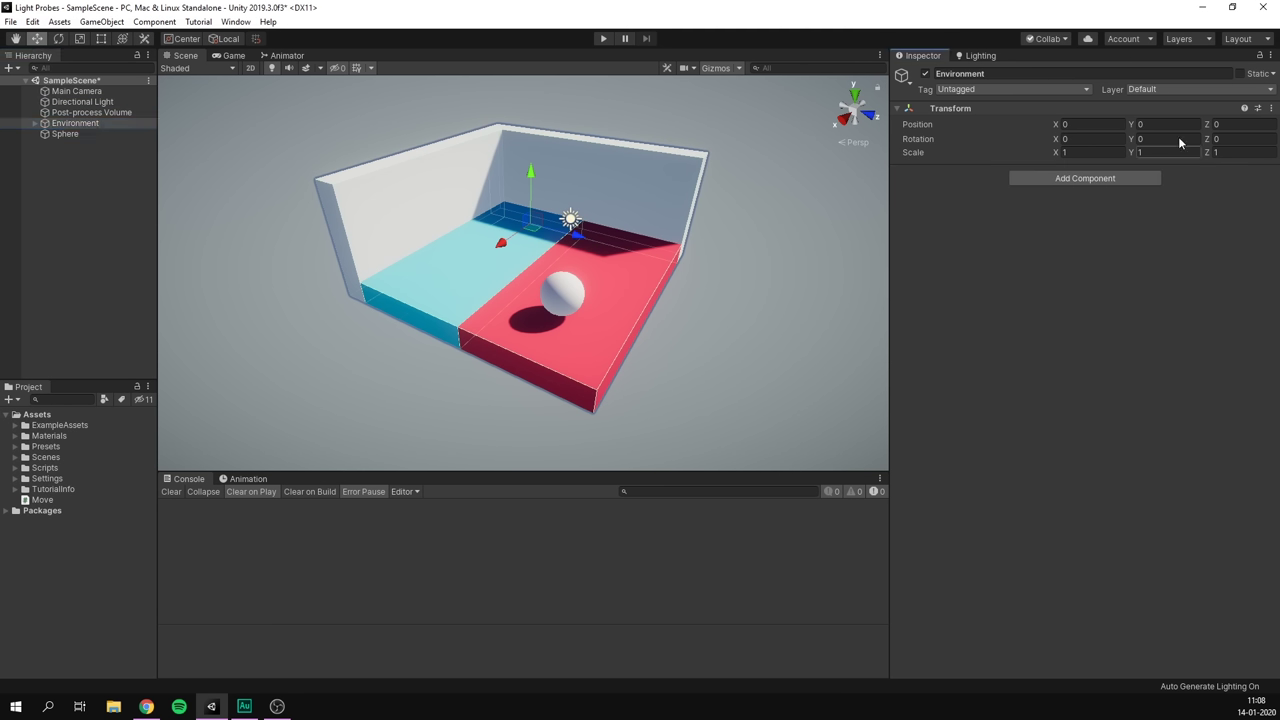
click(1240, 74)
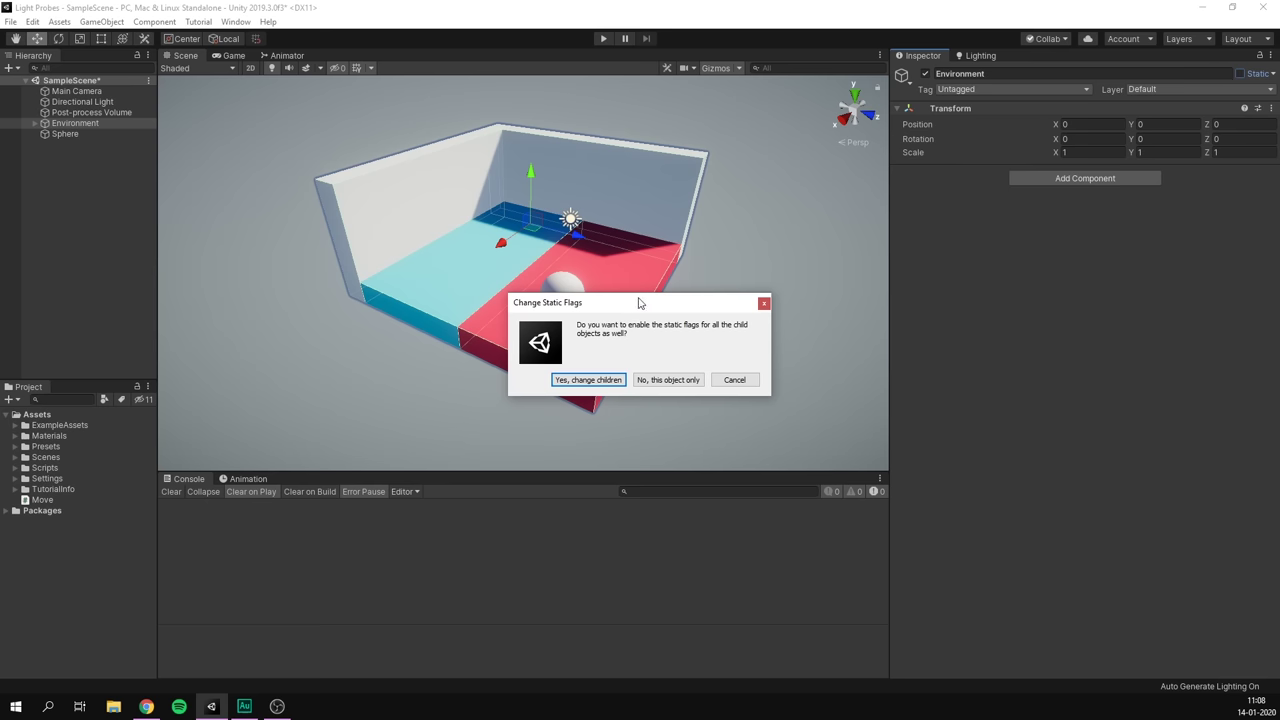
click(584, 382)
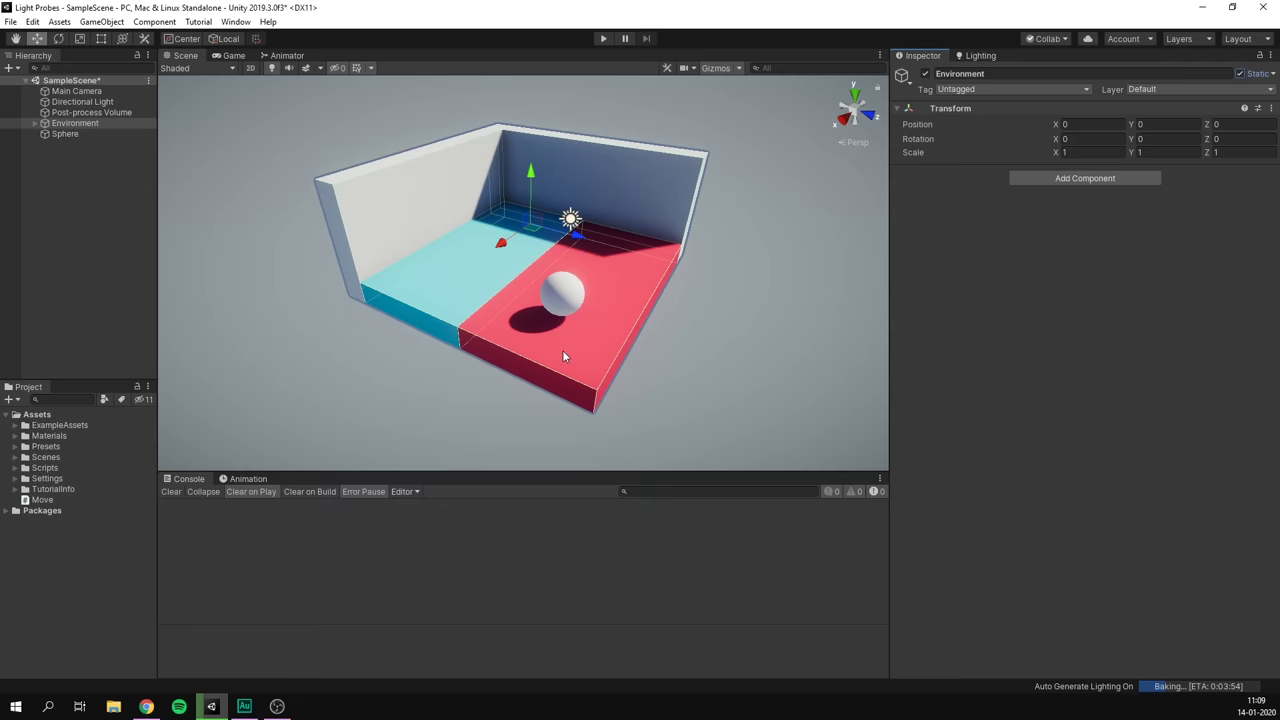
Make the directional light static and set its light mode to Mixed.
click(80, 103)
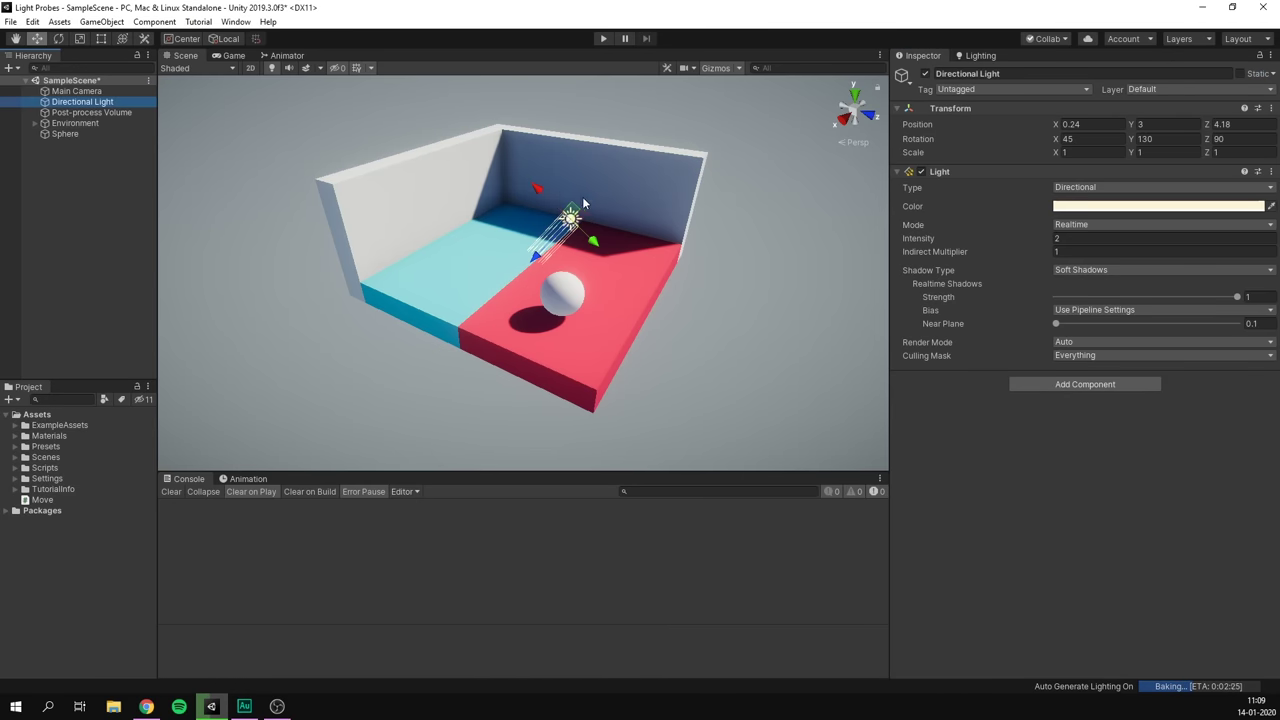
click(1239, 75)
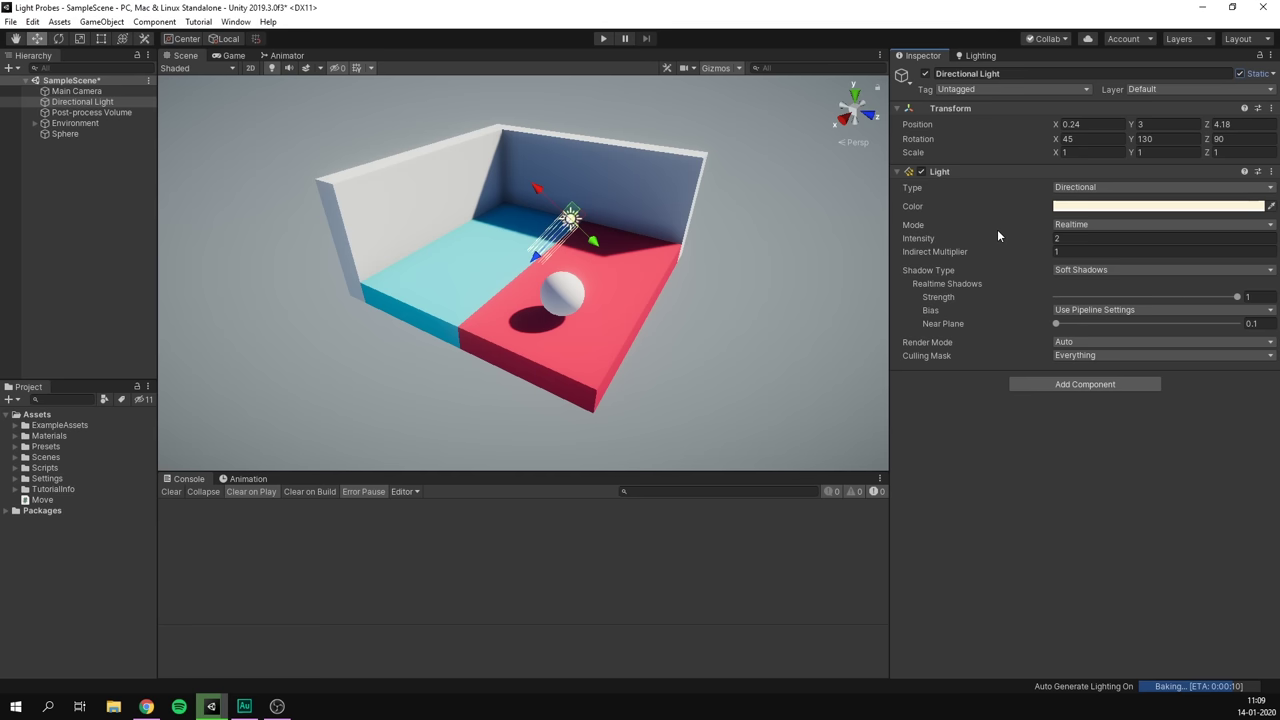
click(1100, 225)
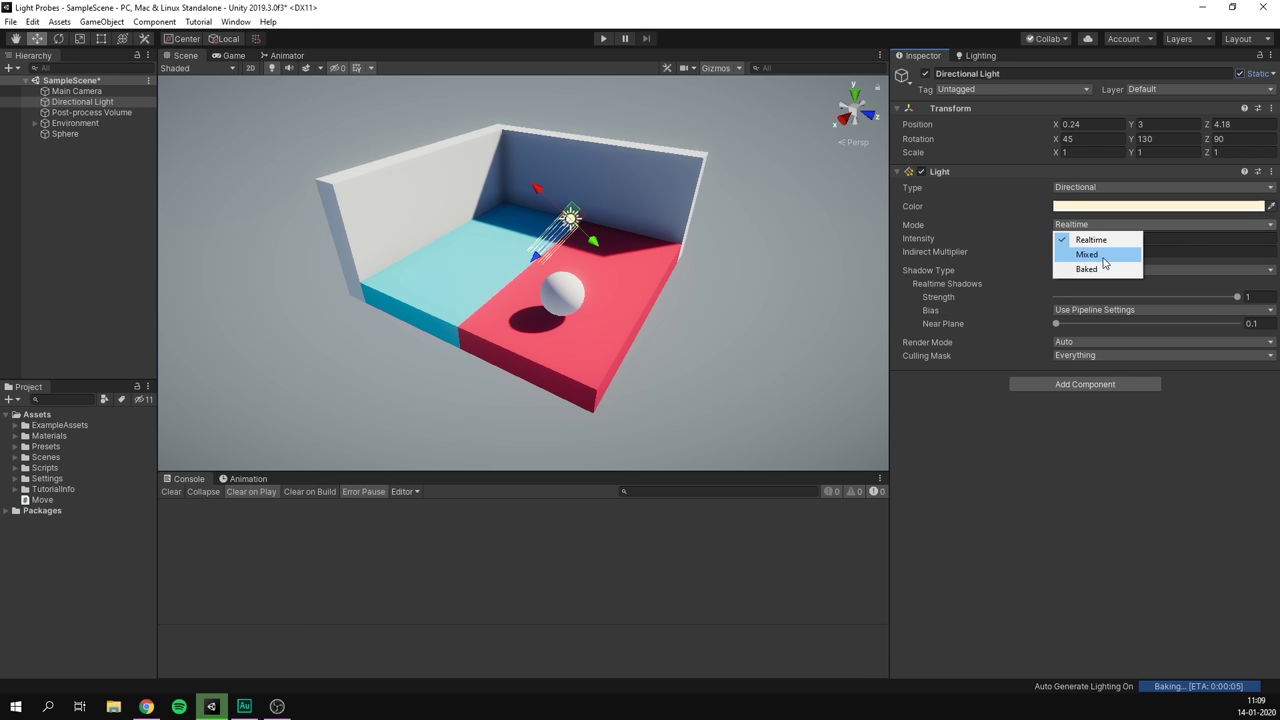
click(1097, 256)
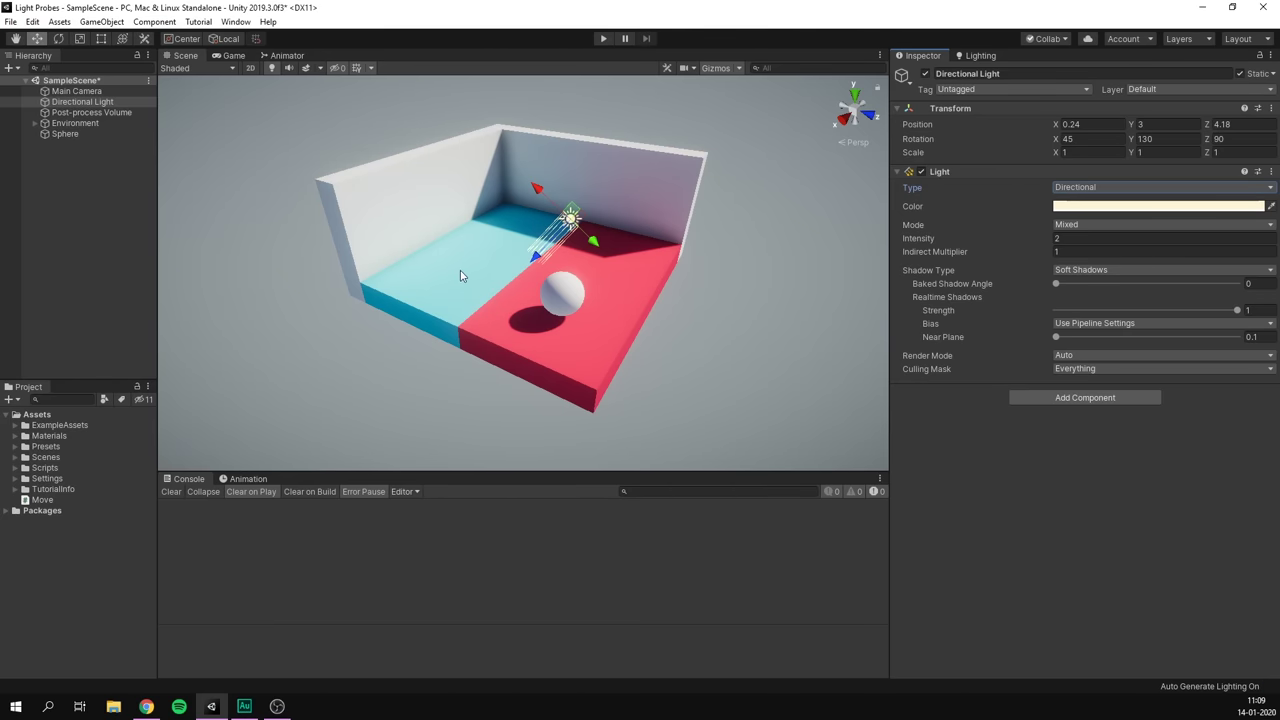
Review the scene's lighting settings, including the manual generation option, turning Auto Generate off and back on.
click(238, 22)
mouse_move(297, 180)
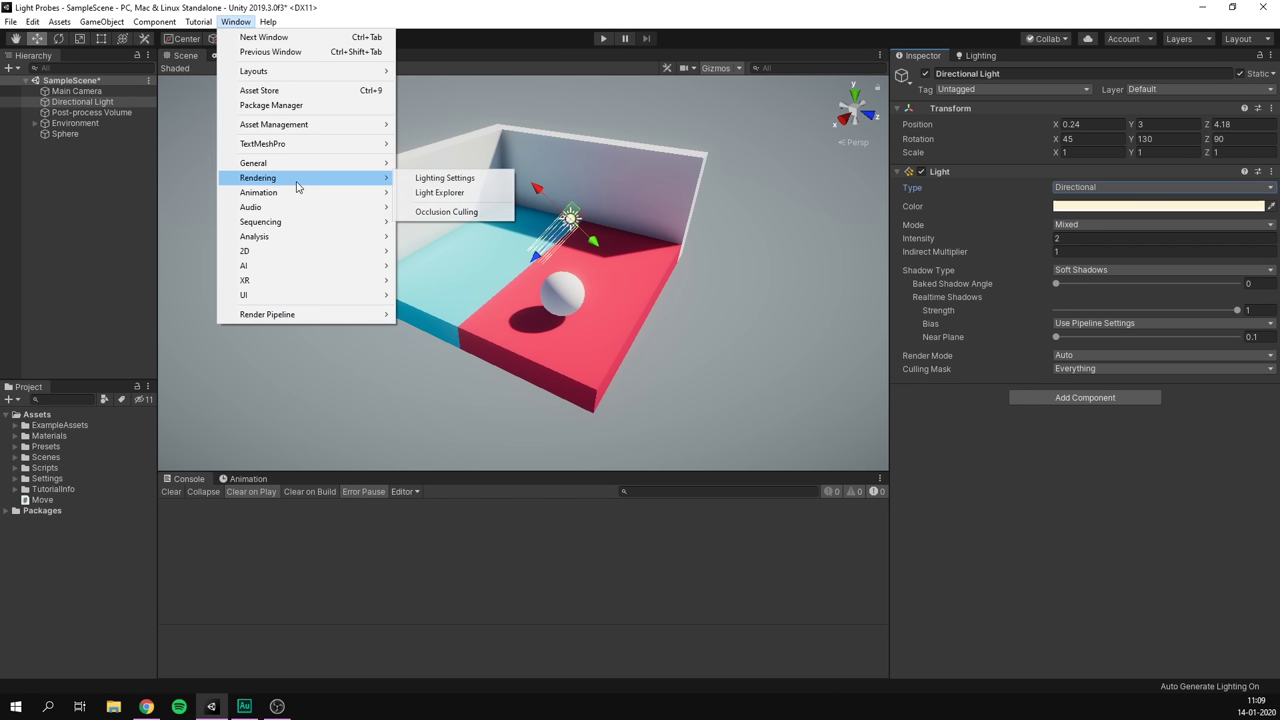
click(478, 180)
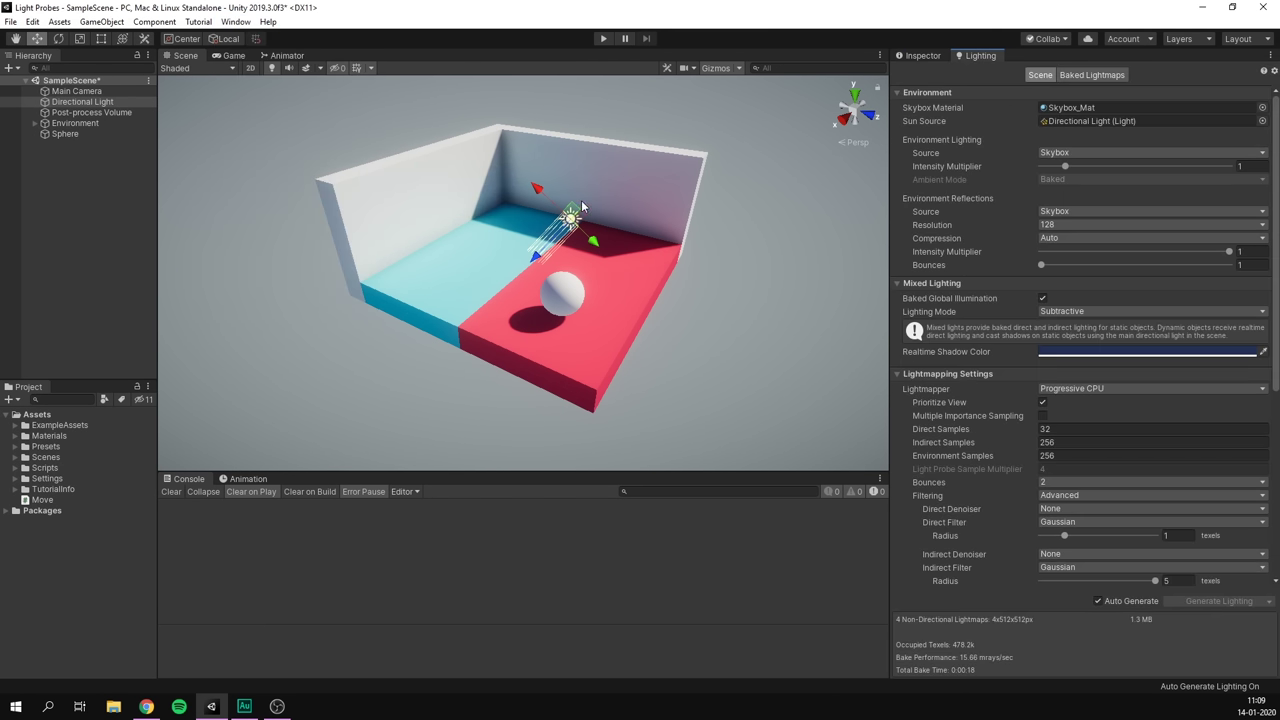
scroll(900, 233, down, 10)
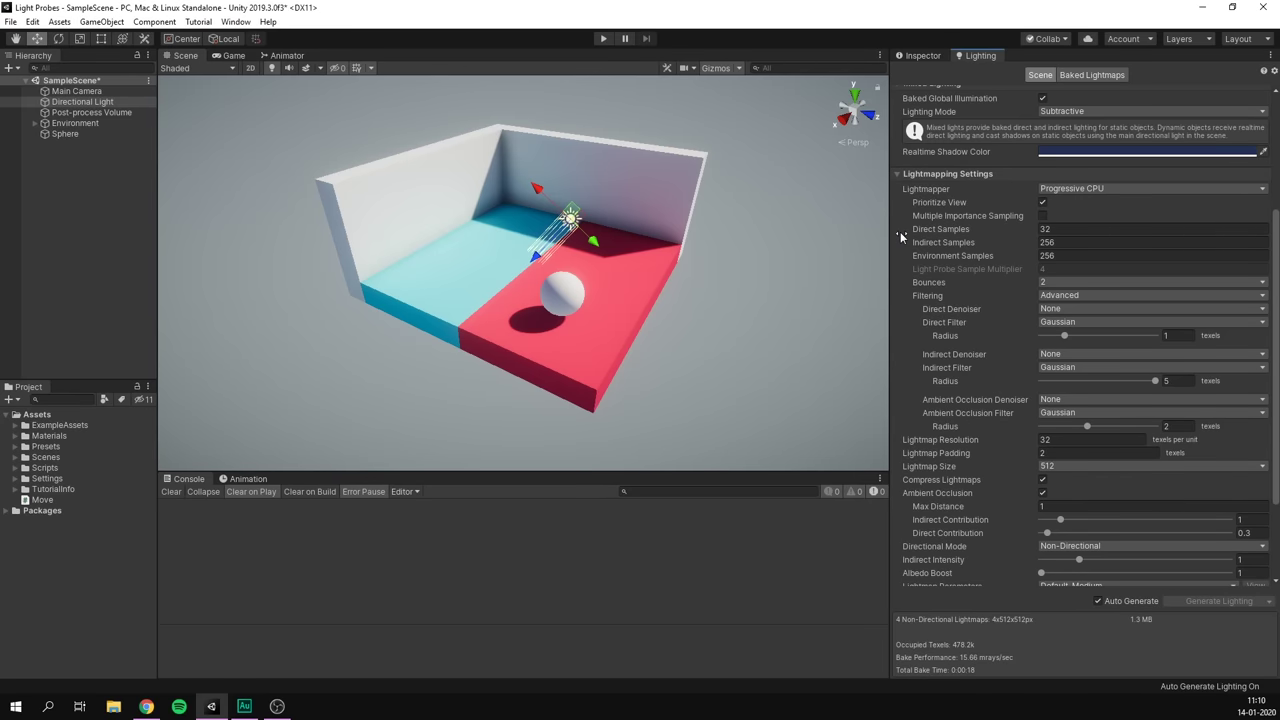
scroll(905, 238, down, 2)
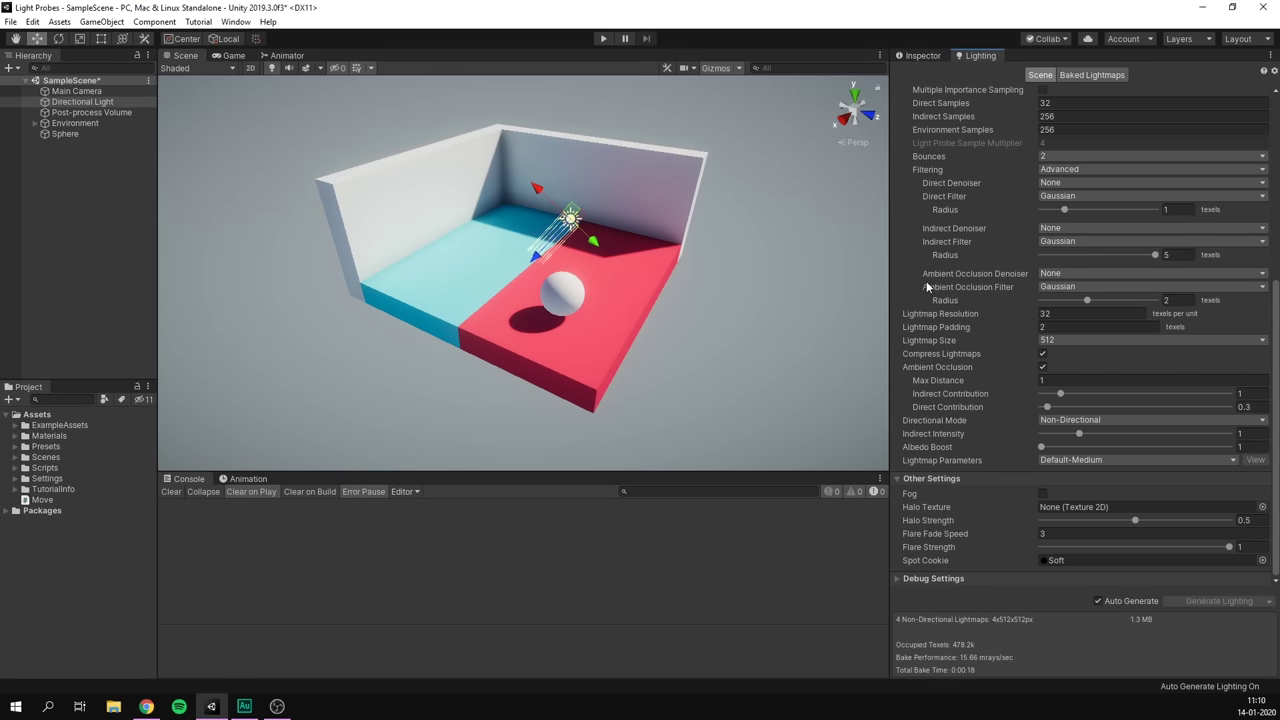
click(1100, 600)
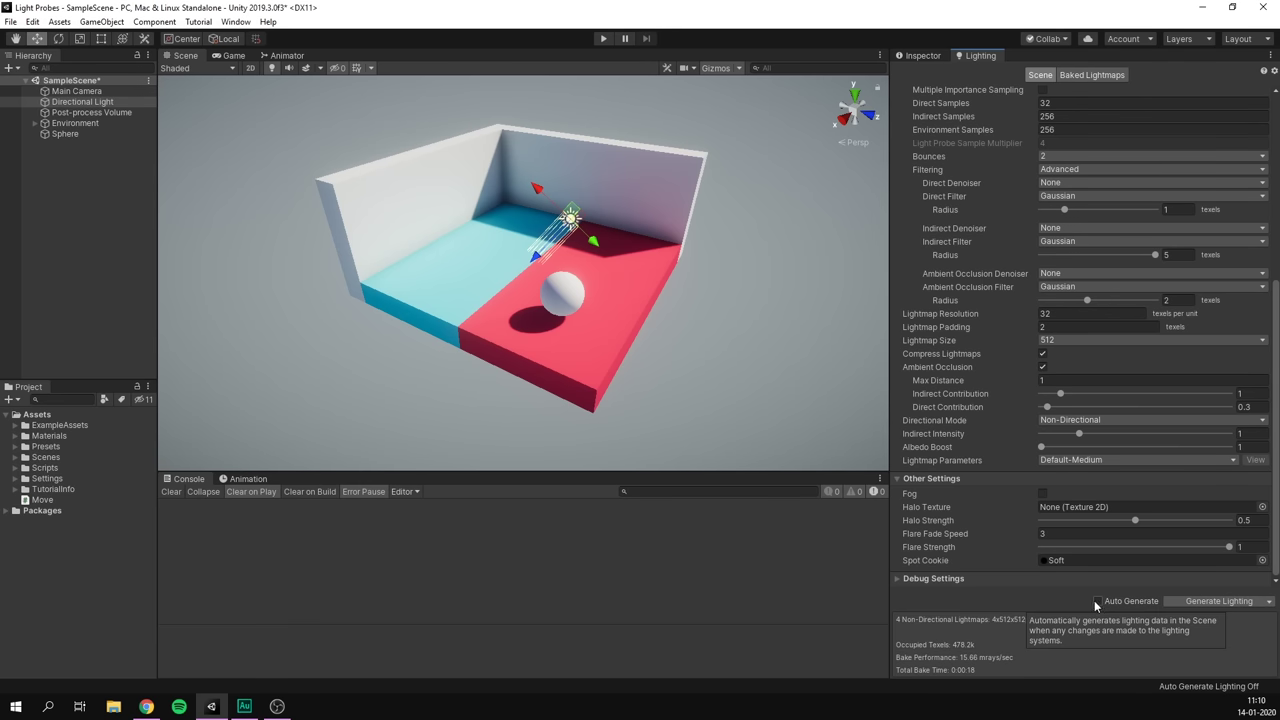
click(1210, 602)
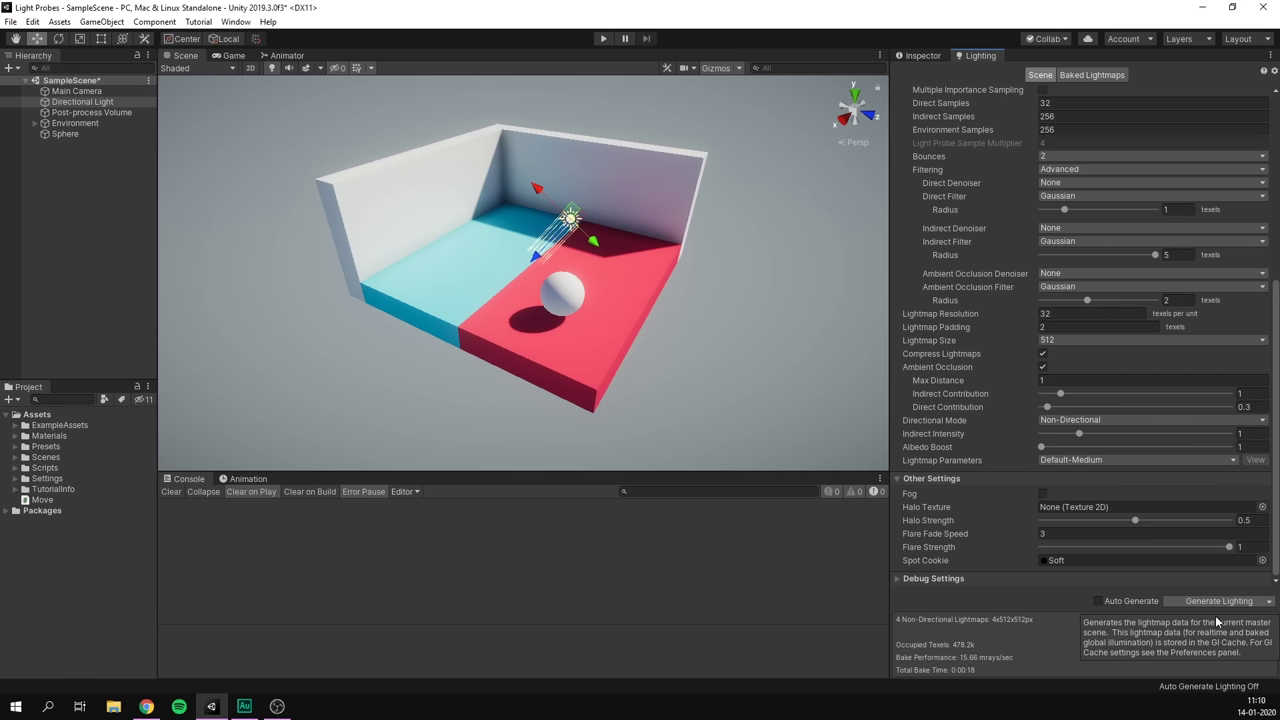
click(1098, 601)
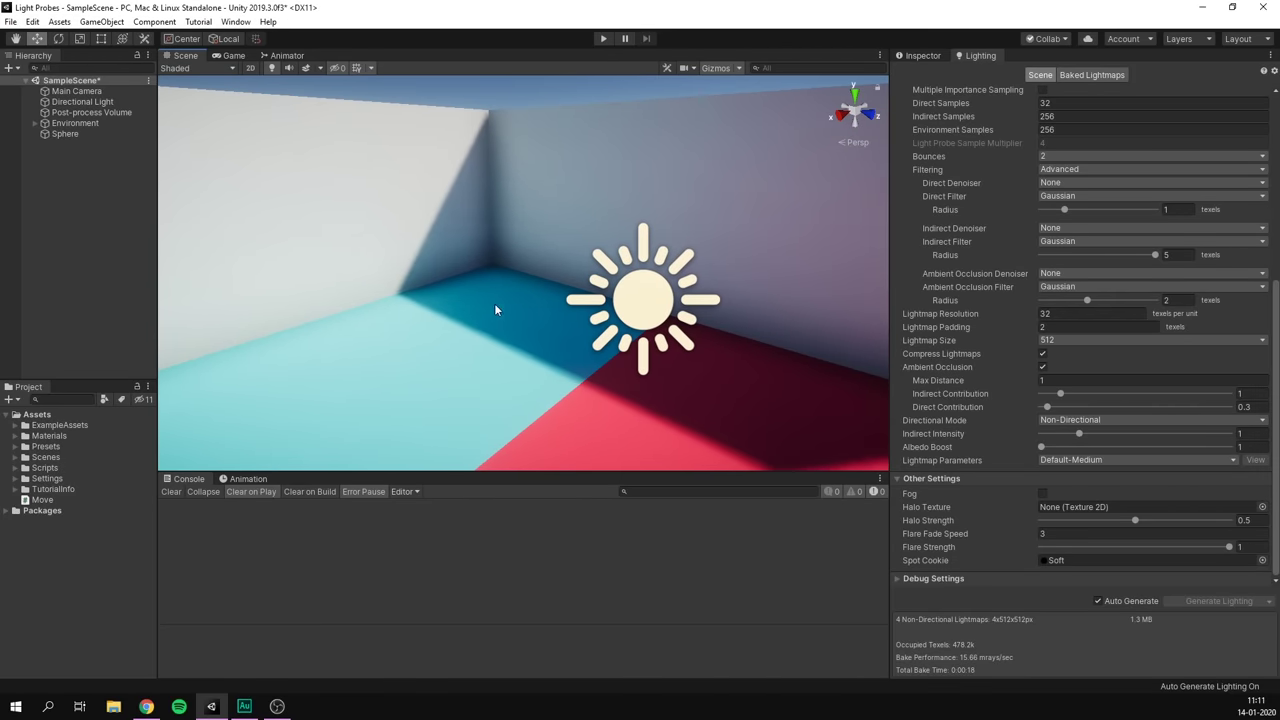
Inspect the baked shadows and the coloured bounce light on the room's walls from several angles.
key(s)
right_drag(495, 304, 605, 350)
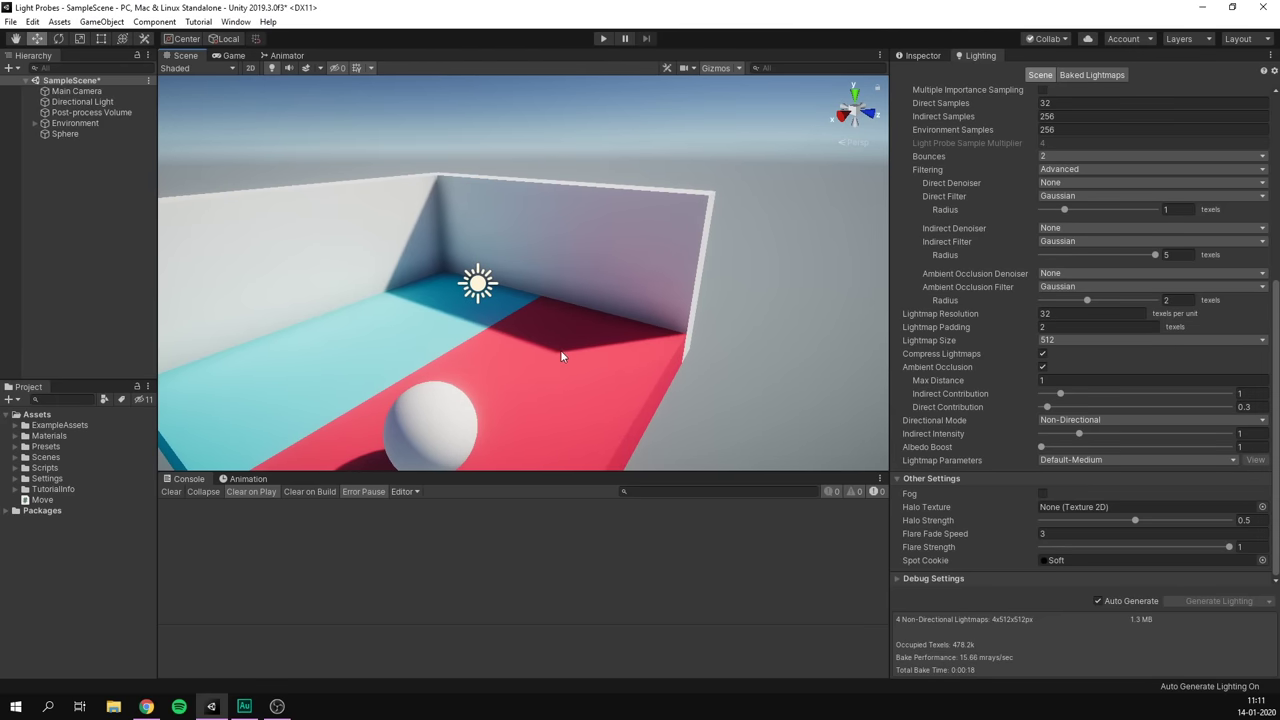
key(w)
right_drag(593, 351, 532, 292)
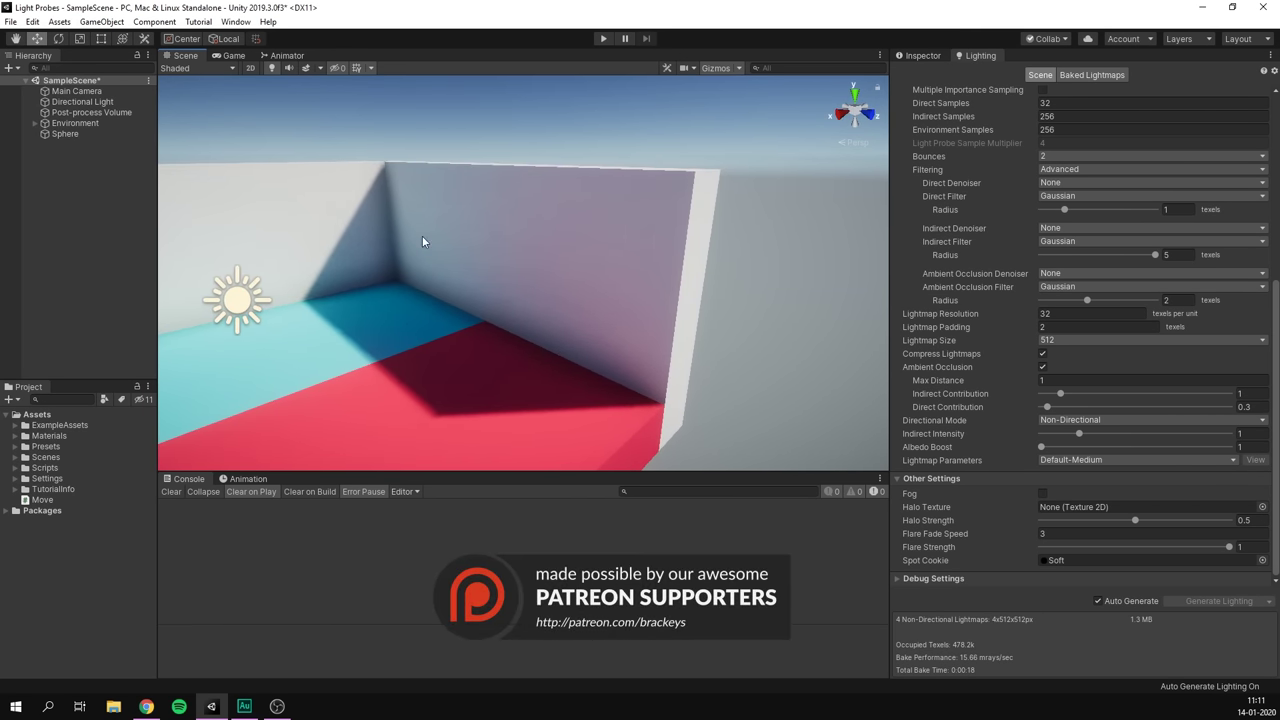
alt+drag(423, 240, 560, 335)
scroll(497, 411, down, 4)
Move the sphere over the red floor to about X 2.08, Z 4.43.
click(573, 321)
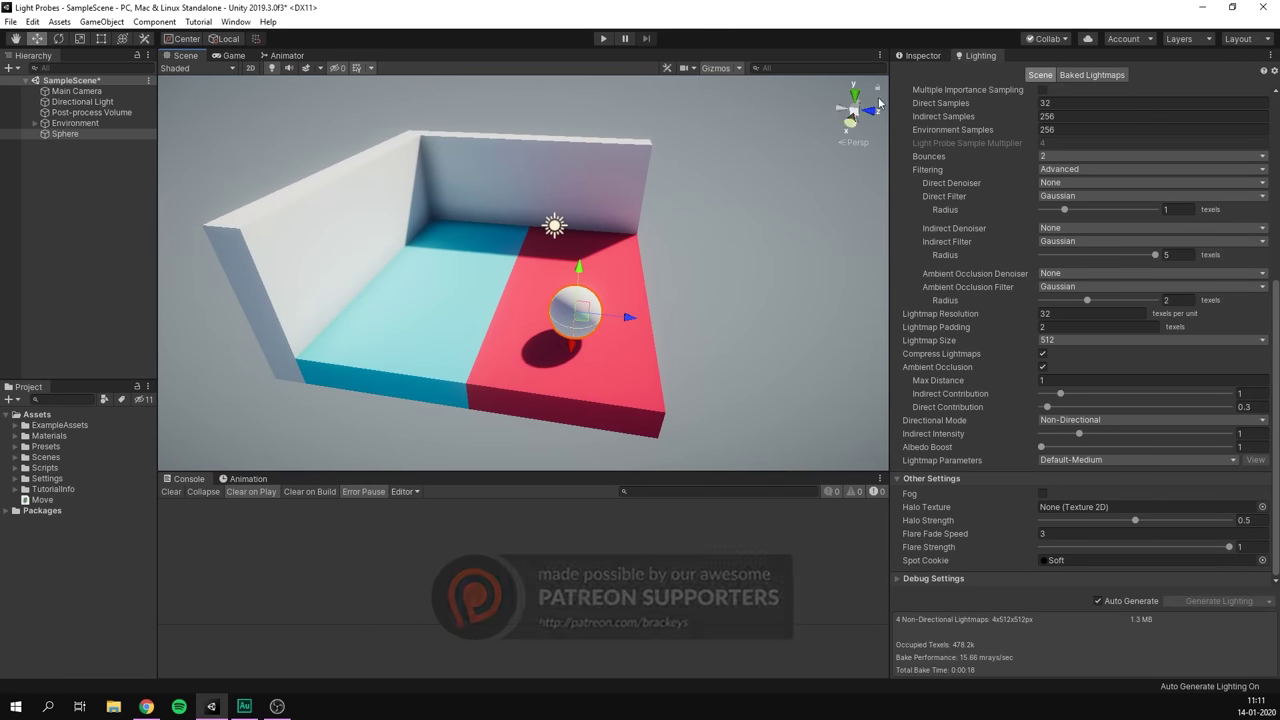
click(909, 57)
drag(581, 347, 411, 284)
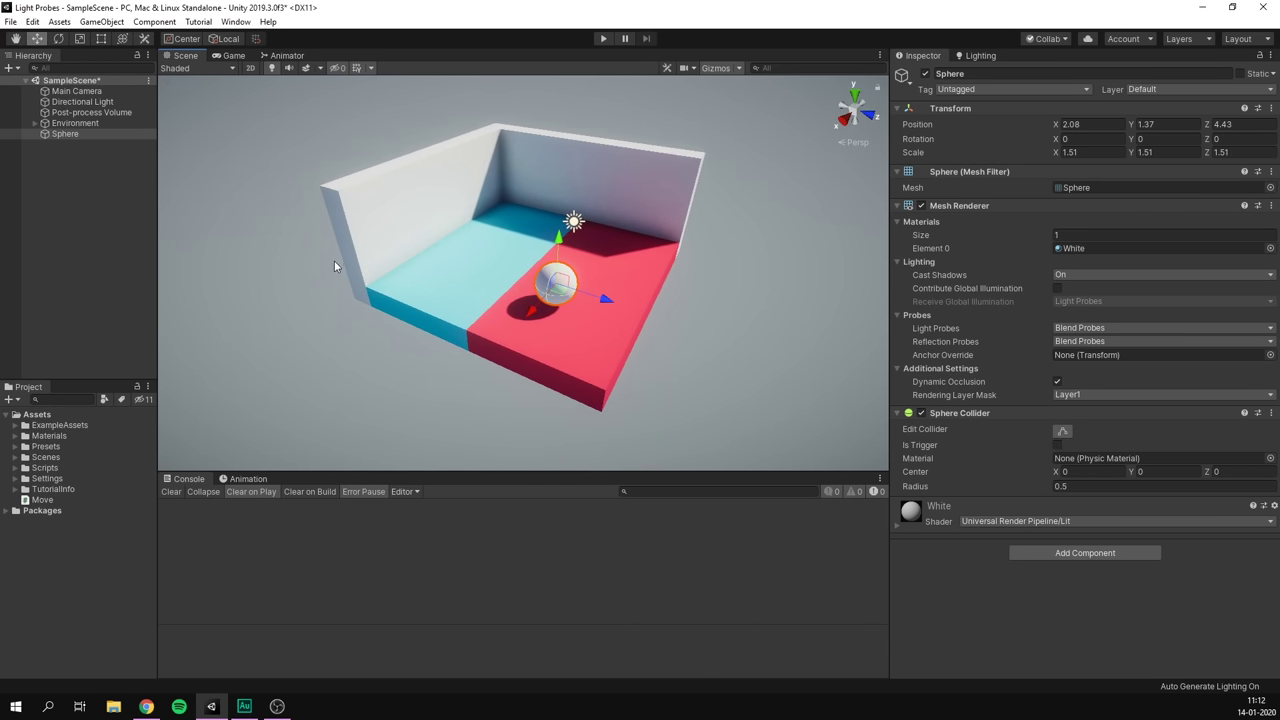
Add a Light Probe Group to the scene.
click(104, 212)
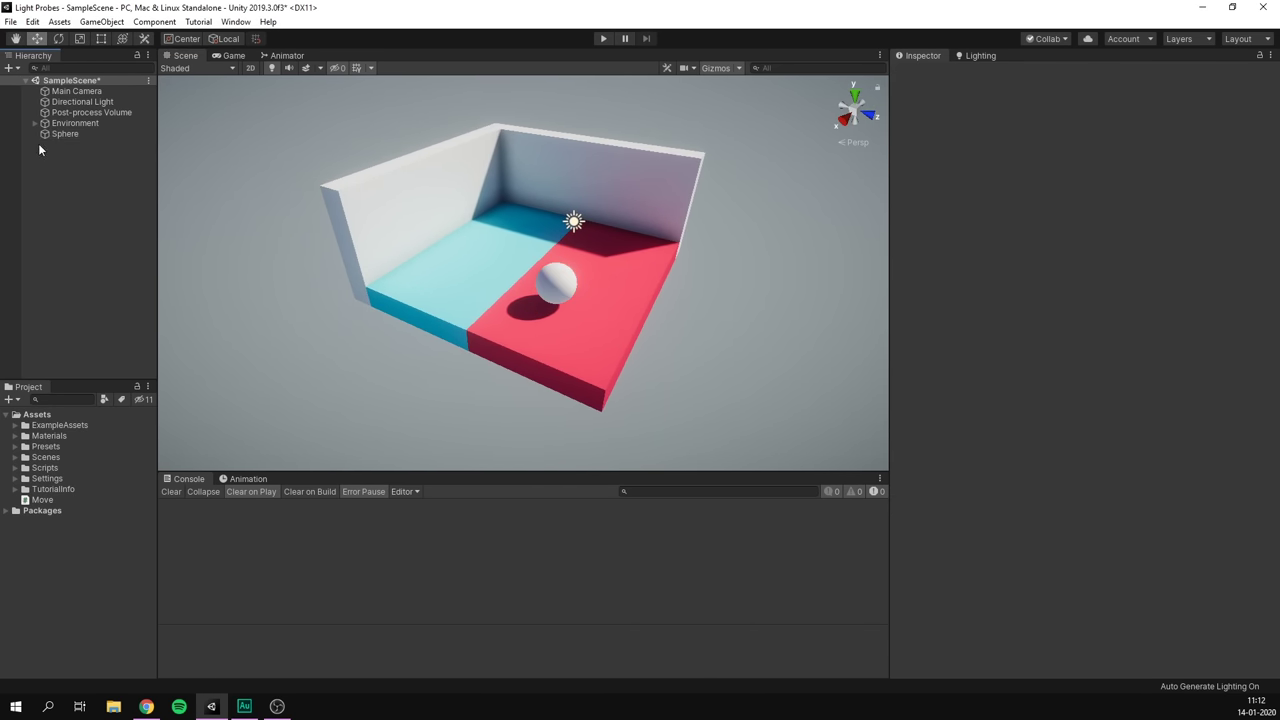
click(10, 68)
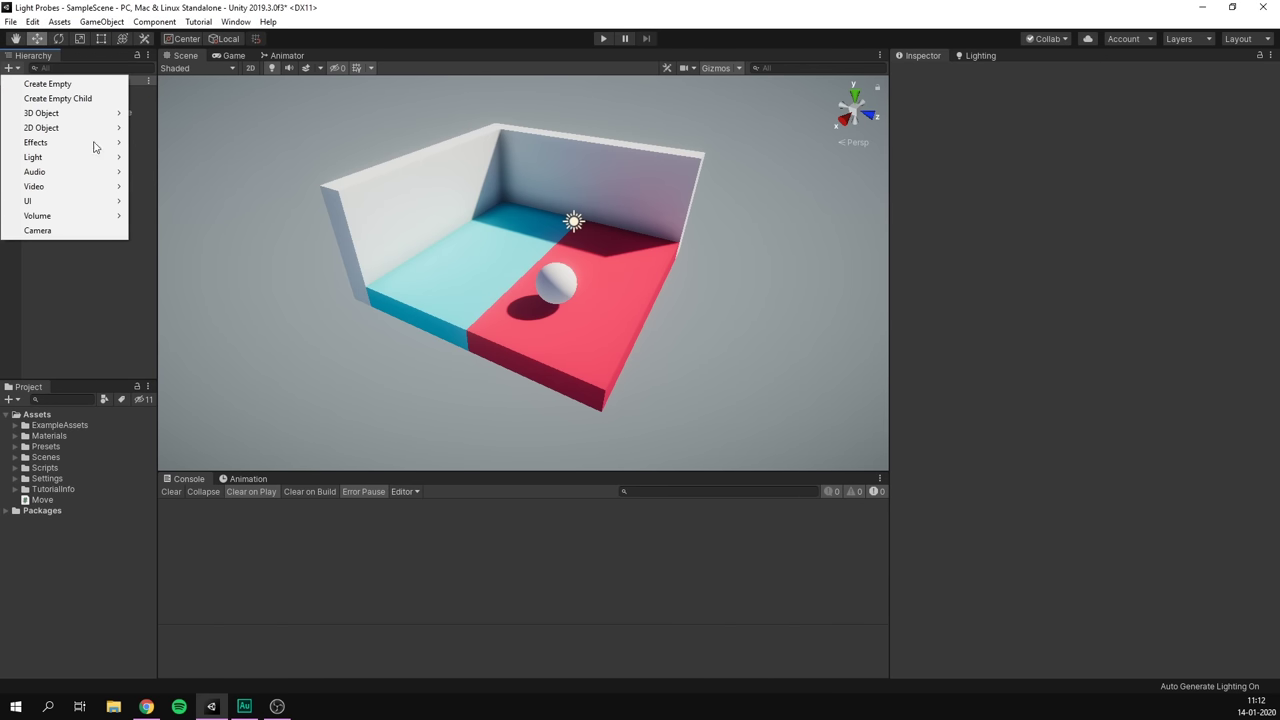
mouse_move(86, 160)
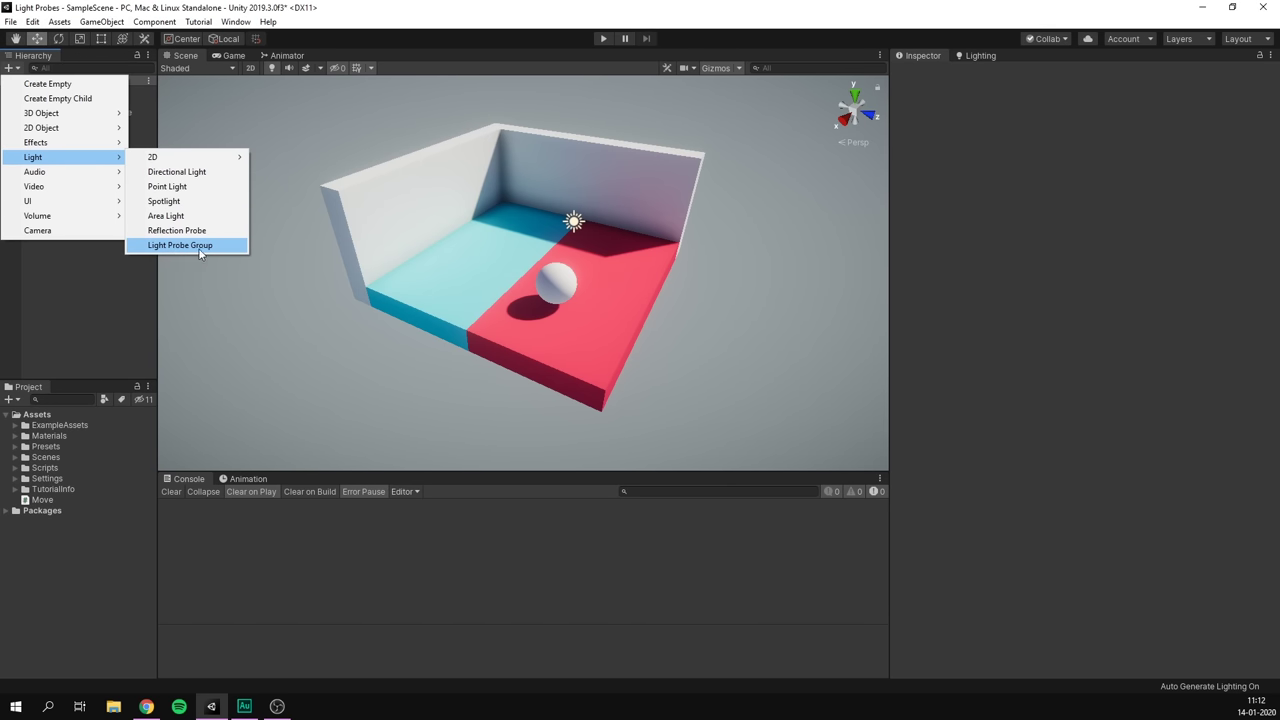
click(227, 250)
Raise the light probe group above the floor to a height of about Y 1.84.
scroll(434, 283, up, 5)
right_drag(434, 283, 518, 248)
key(a)
key(s)
key(d)
drag(524, 246, 524, 198)
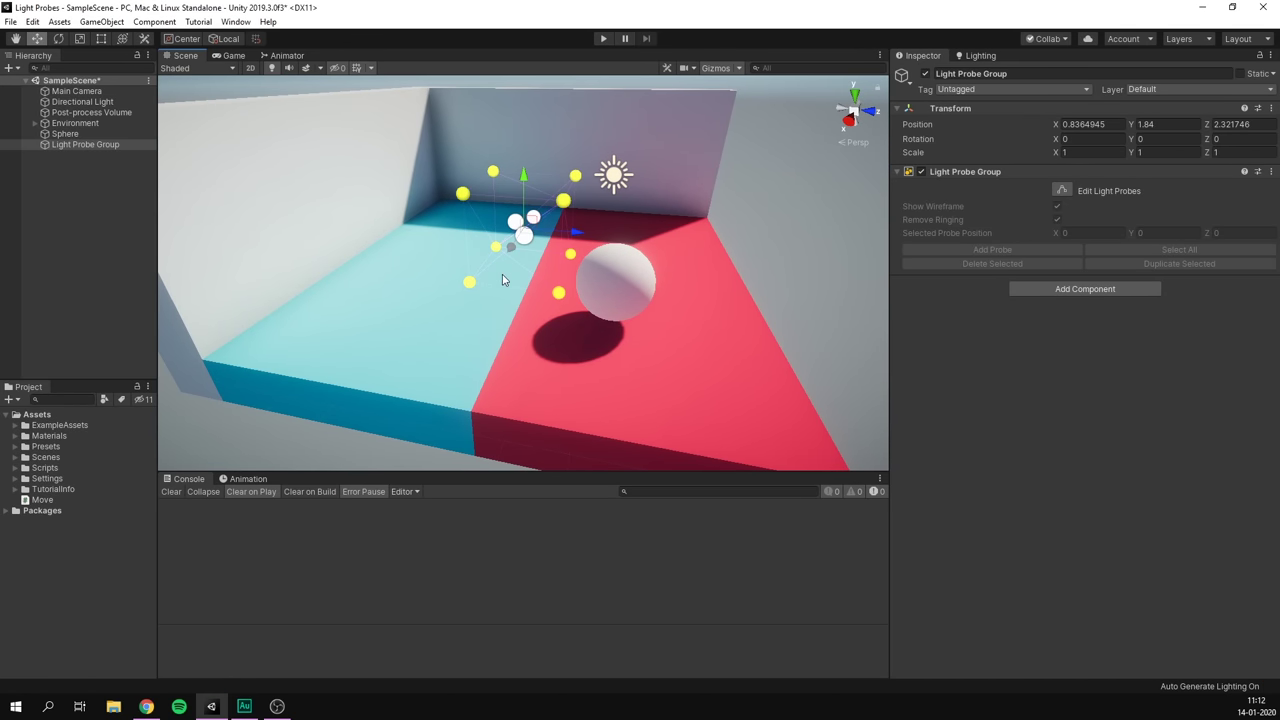
Enable light probe editing and move the four probes on the blue side outward to the side wall.
key(s)
right_drag(502, 277, 451, 292)
key(d)
alt+drag(451, 292, 478, 301)
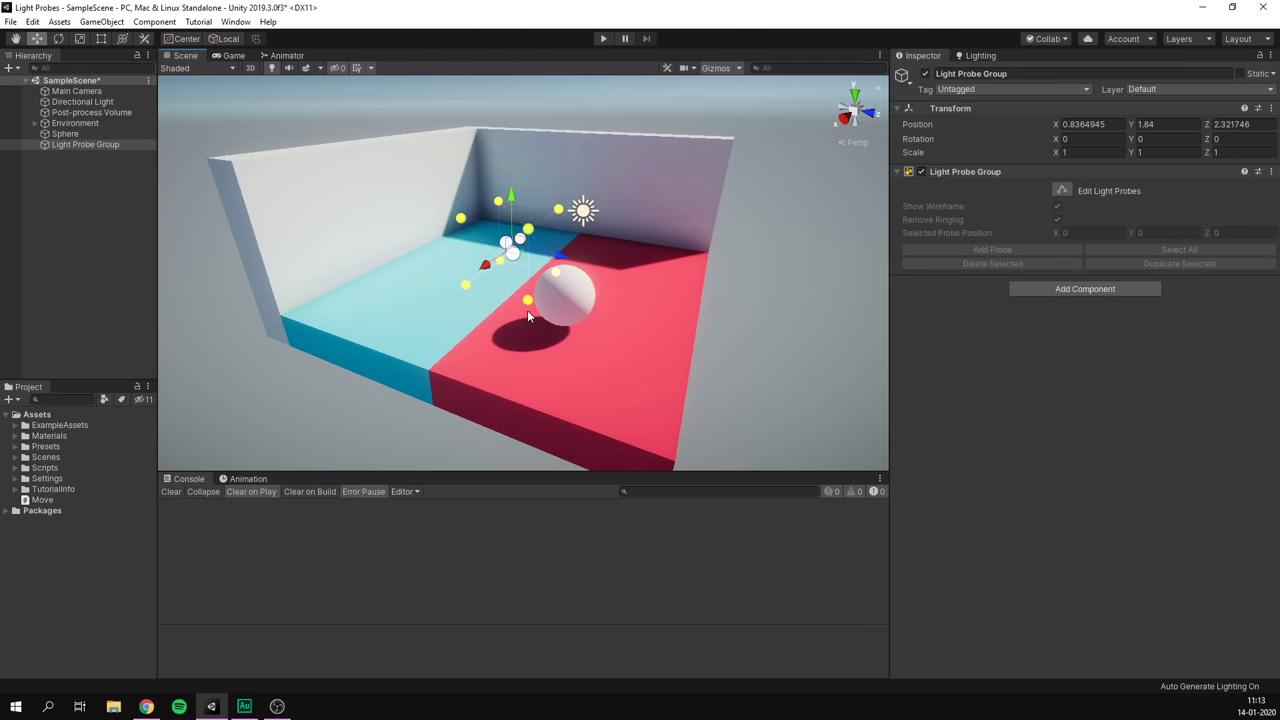
click(1064, 190)
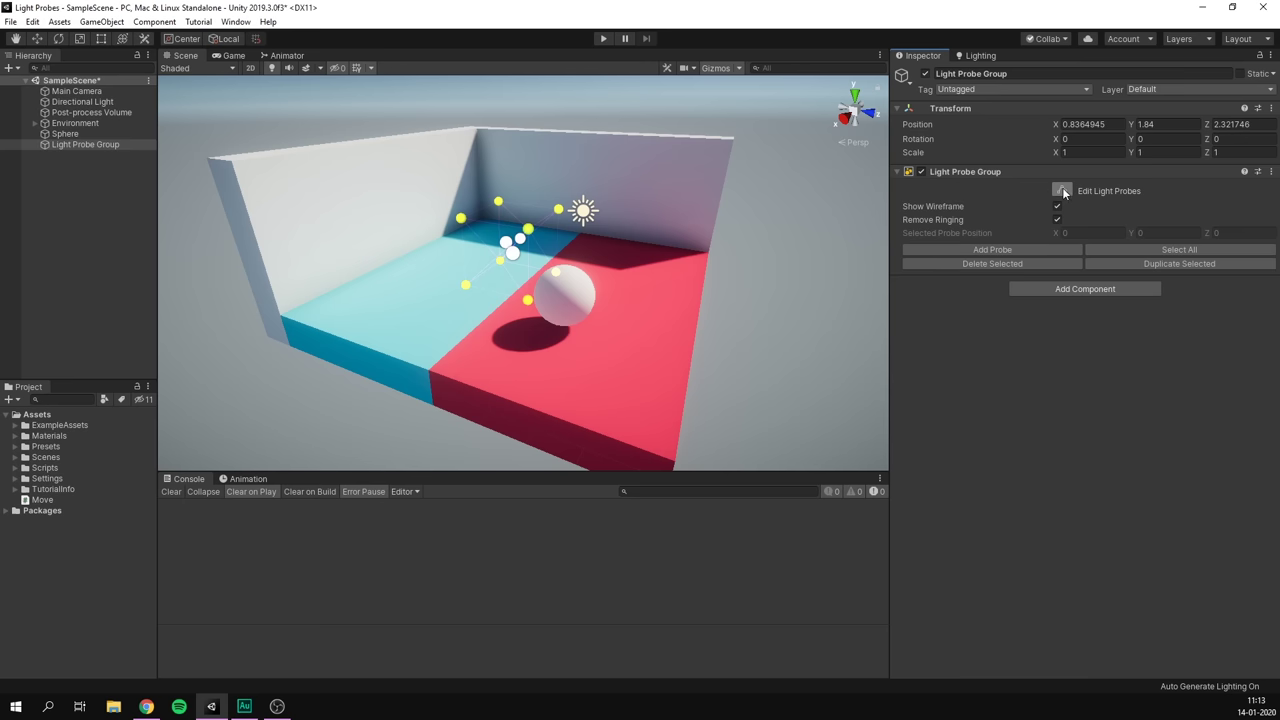
click(461, 222)
drag(428, 180, 492, 309)
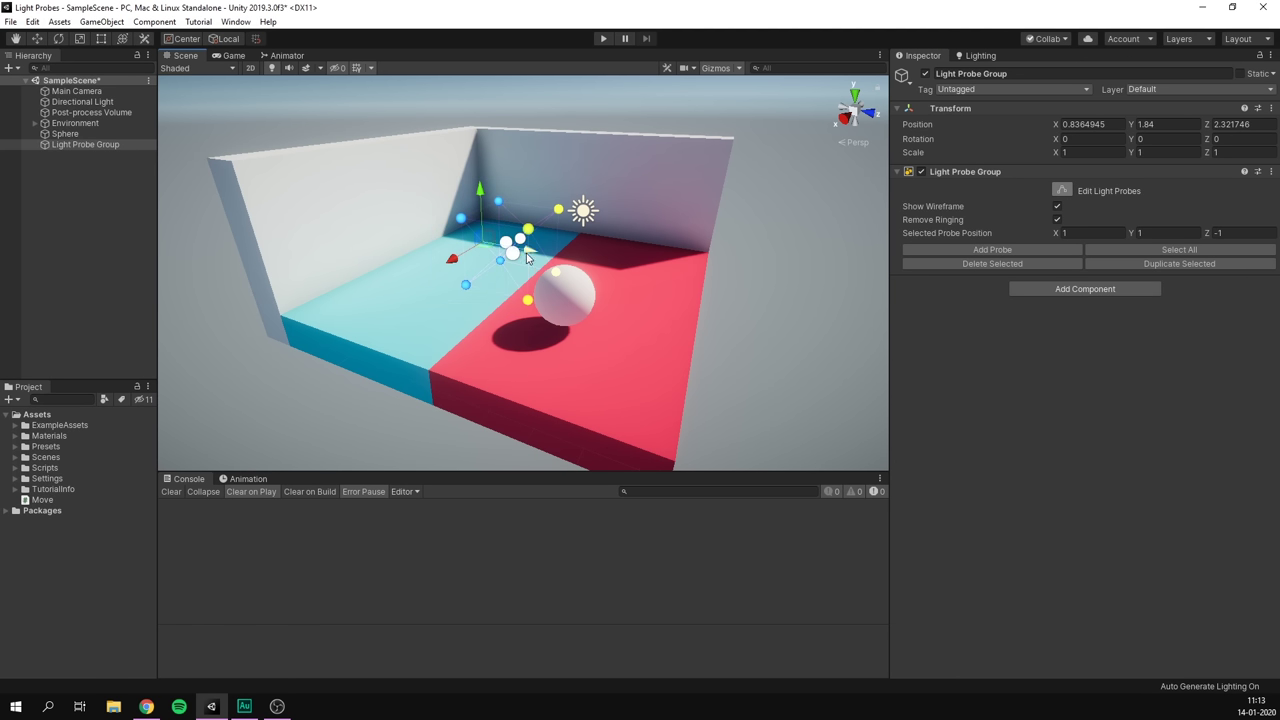
drag(527, 258, 447, 243)
Spread the side-wall probes apart, placing one pair near the blue floor's front corner and the other in the back corner.
drag(364, 192, 236, 294)
drag(408, 178, 441, 258)
drag(392, 231, 447, 211)
Move the remaining probes to the red floor's outer corners, the back pair to about Z 4.90 and the front pair to about X 4.14, Z 4.95.
drag(570, 183, 540, 284)
drag(525, 260, 737, 243)
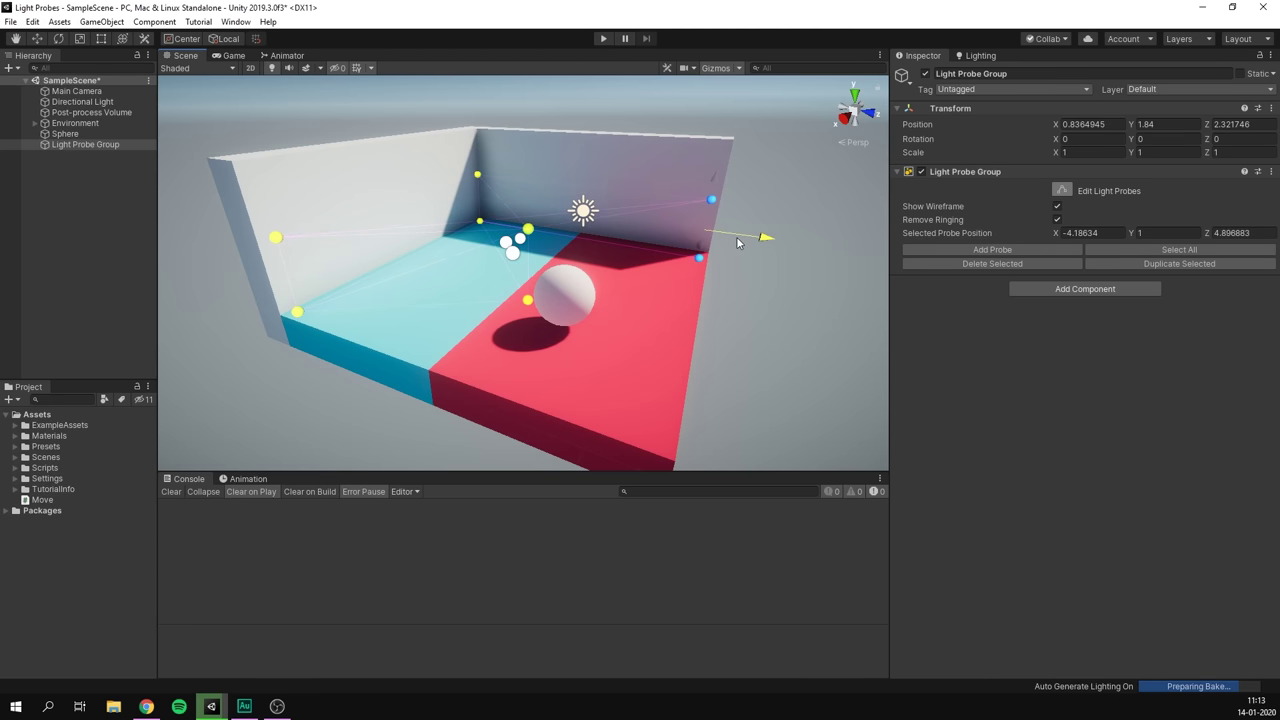
drag(506, 206, 678, 420)
Select the four upper corner probes and raise them to a probe height of about Y 2.45.
alt+drag(420, 330, 466, 271)
scroll(466, 271, down, 3)
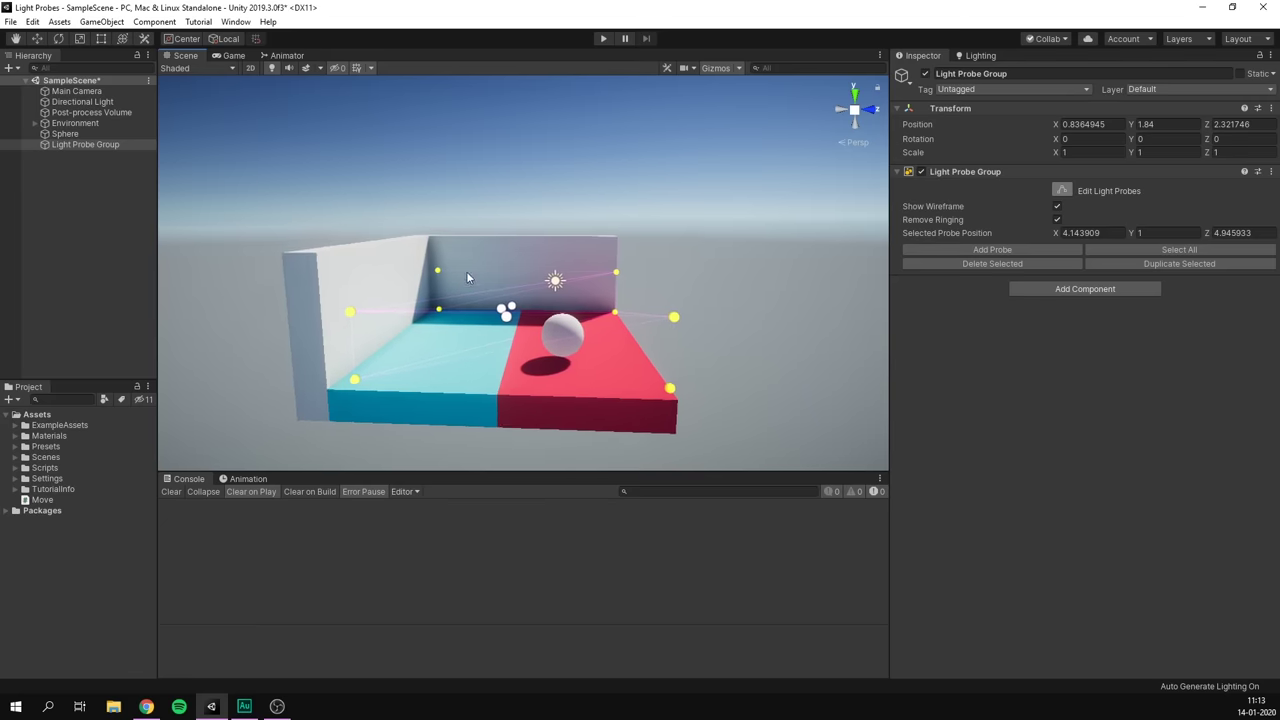
scroll(466, 277, down, 1)
drag(277, 219, 700, 326)
ctrl+click(441, 308)
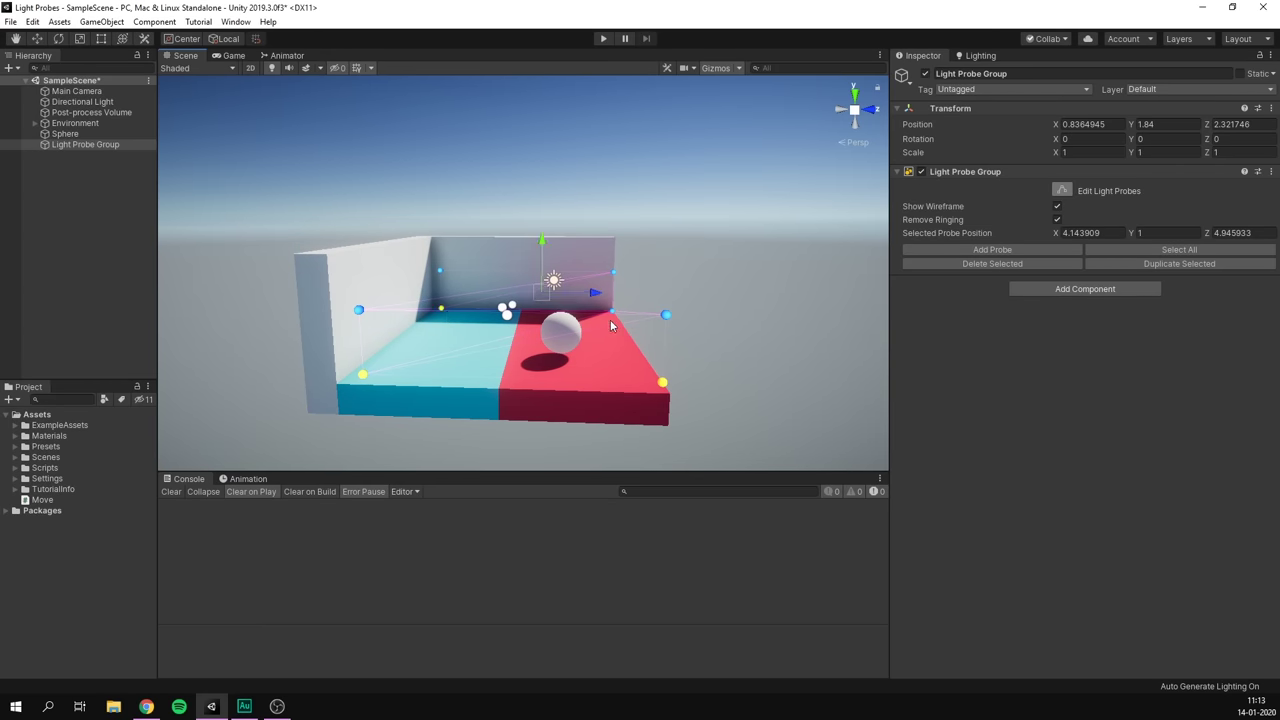
shift+click(613, 315)
drag(521, 244, 714, 300)
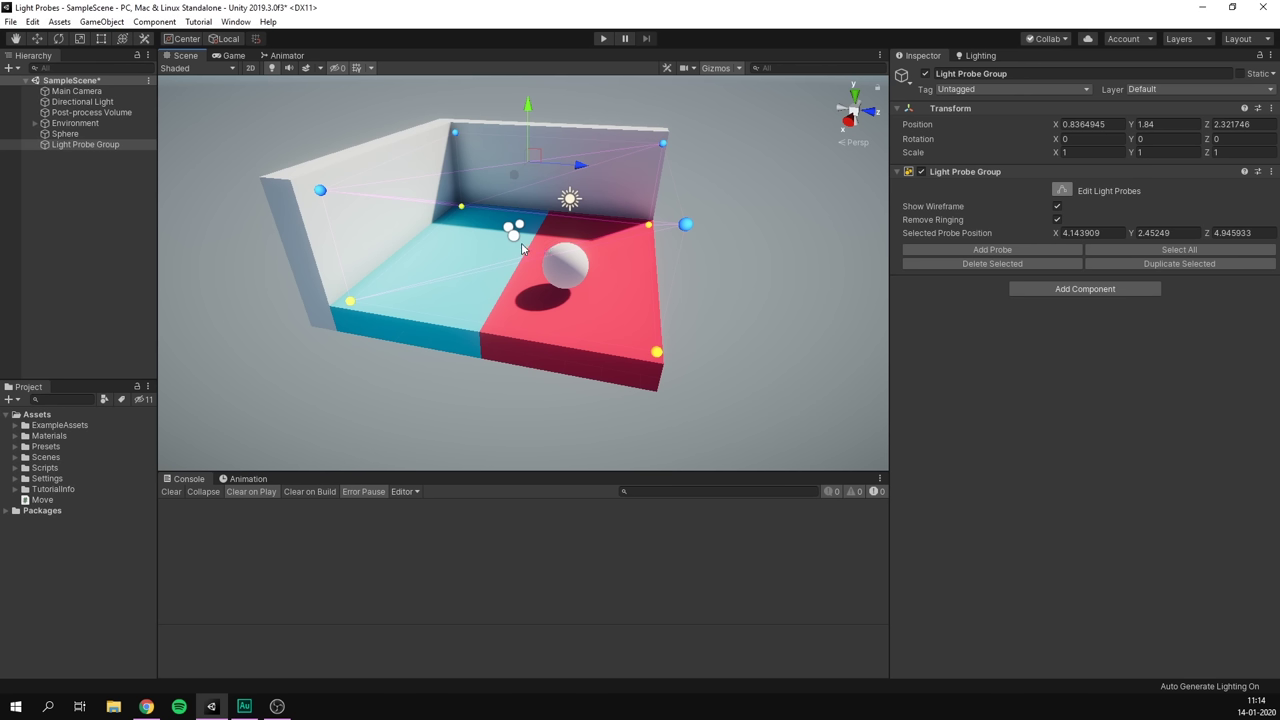
Duplicate the four probes along the blue-side wall and move the copies to the blue side of the colour boundary, about Z -0.55.
scroll(521, 242, up, 10)
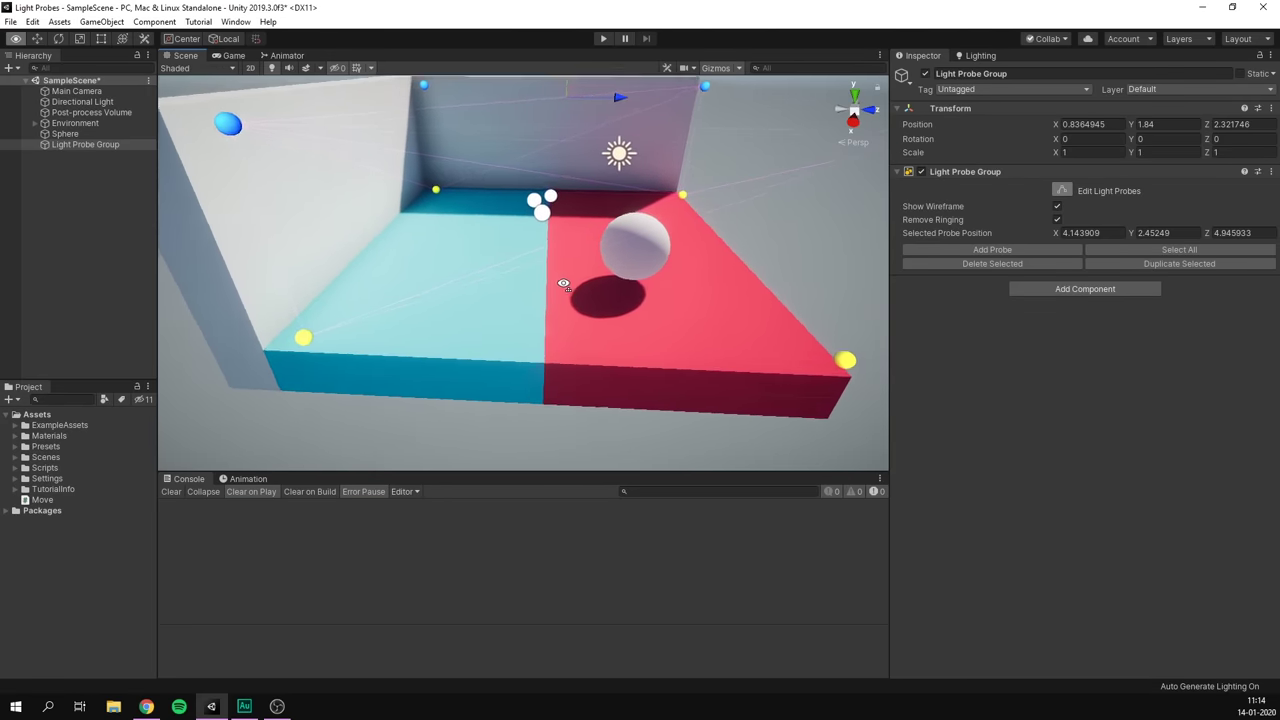
scroll(544, 328, up, 4)
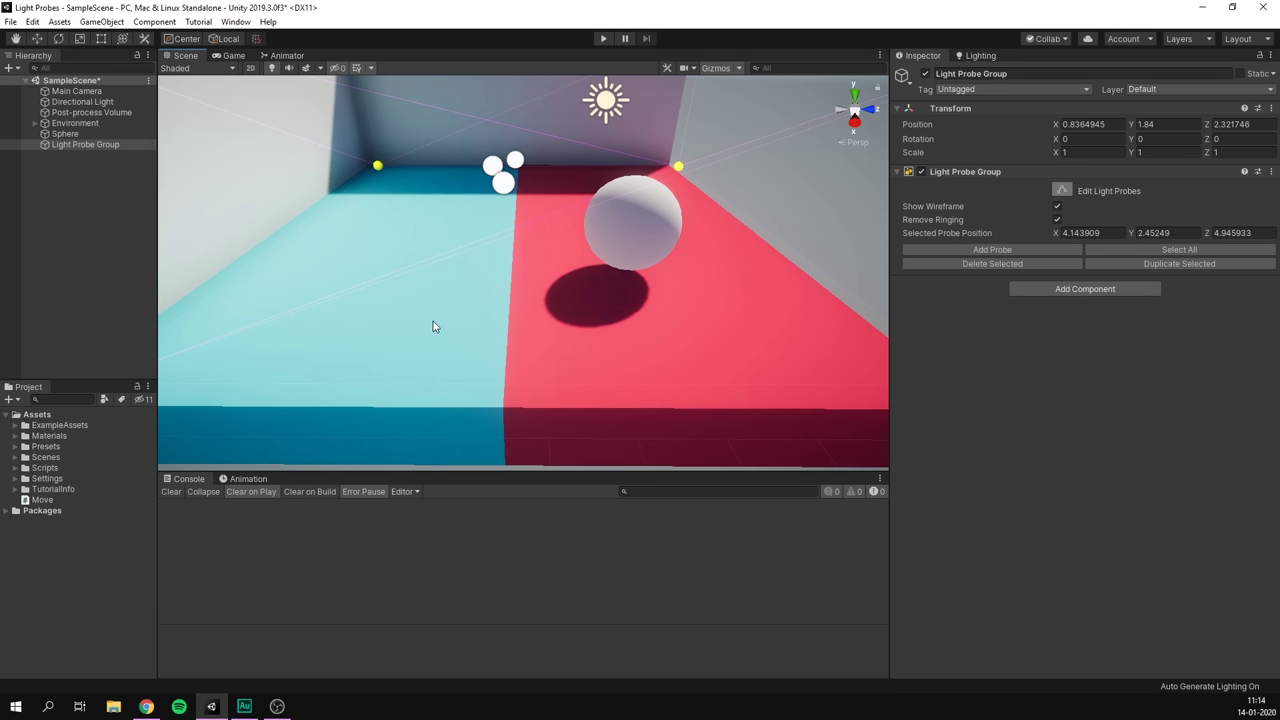
scroll(433, 326, down, 10)
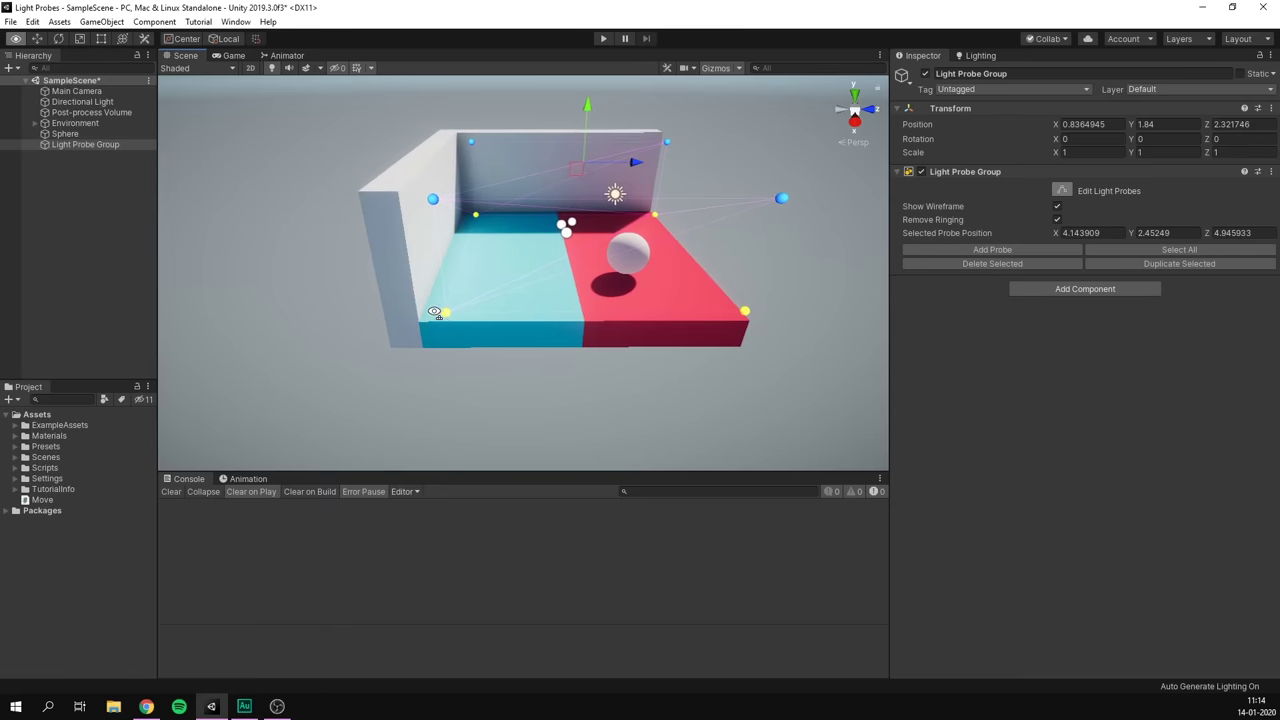
alt+drag(435, 312, 406, 225)
drag(415, 170, 512, 377)
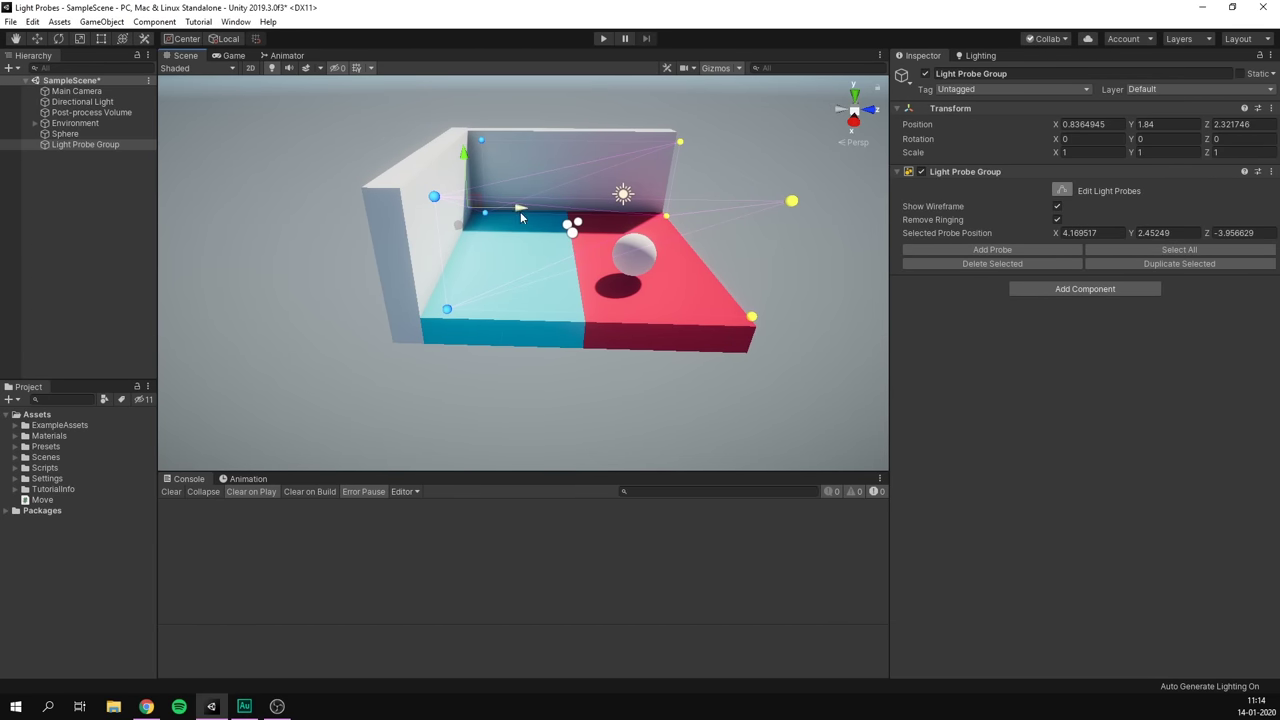
drag(520, 211, 605, 214)
Duplicate the four middle probes and place the copies just over the red floor at about Z 0.98.
key(w)
key(d)
right_drag(590, 319, 586, 317)
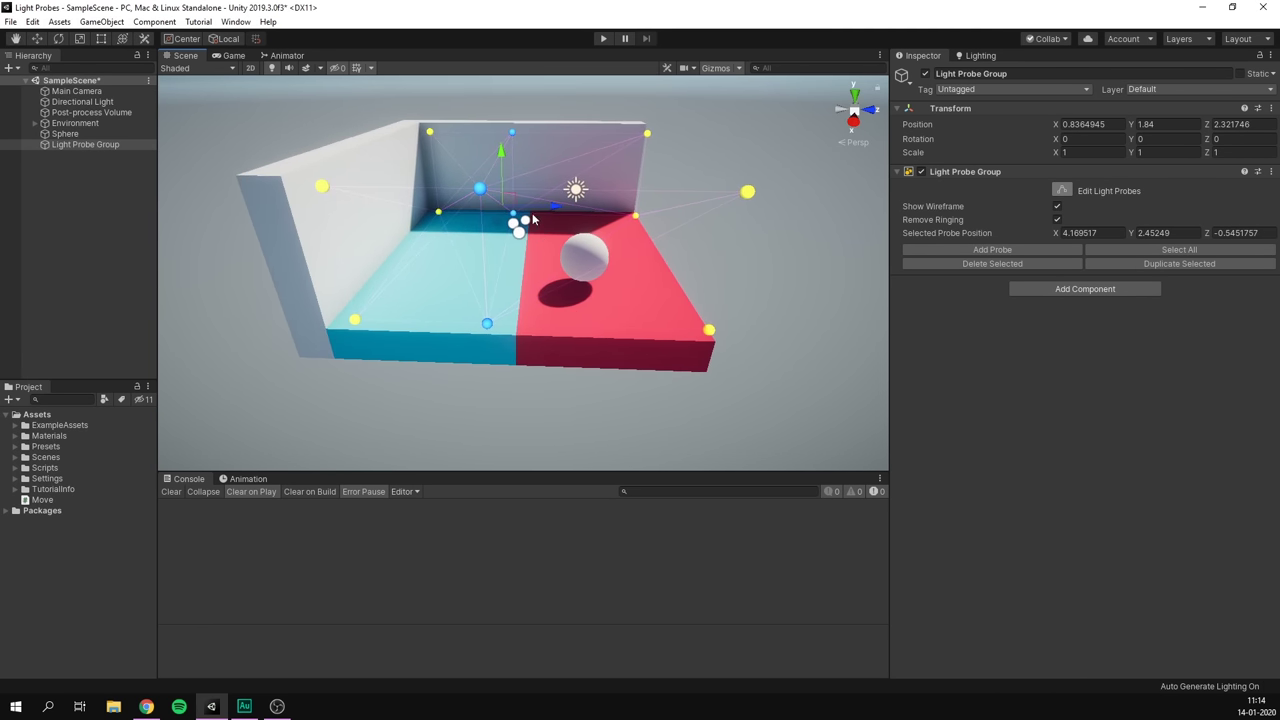
key(ctrl+d)
drag(551, 210, 600, 217)
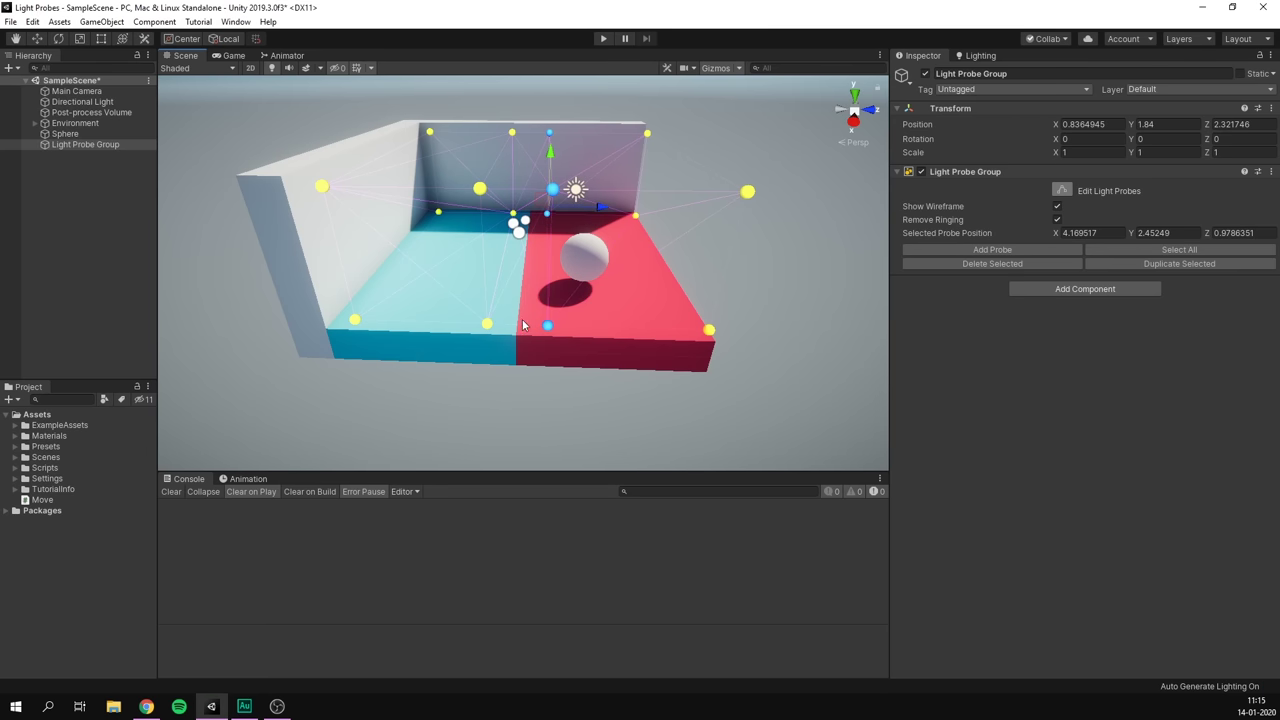
Duplicate the eight probes along the back wall and place copied rows in front of it, one at about X -3.12.
alt+drag(522, 325, 360, 272)
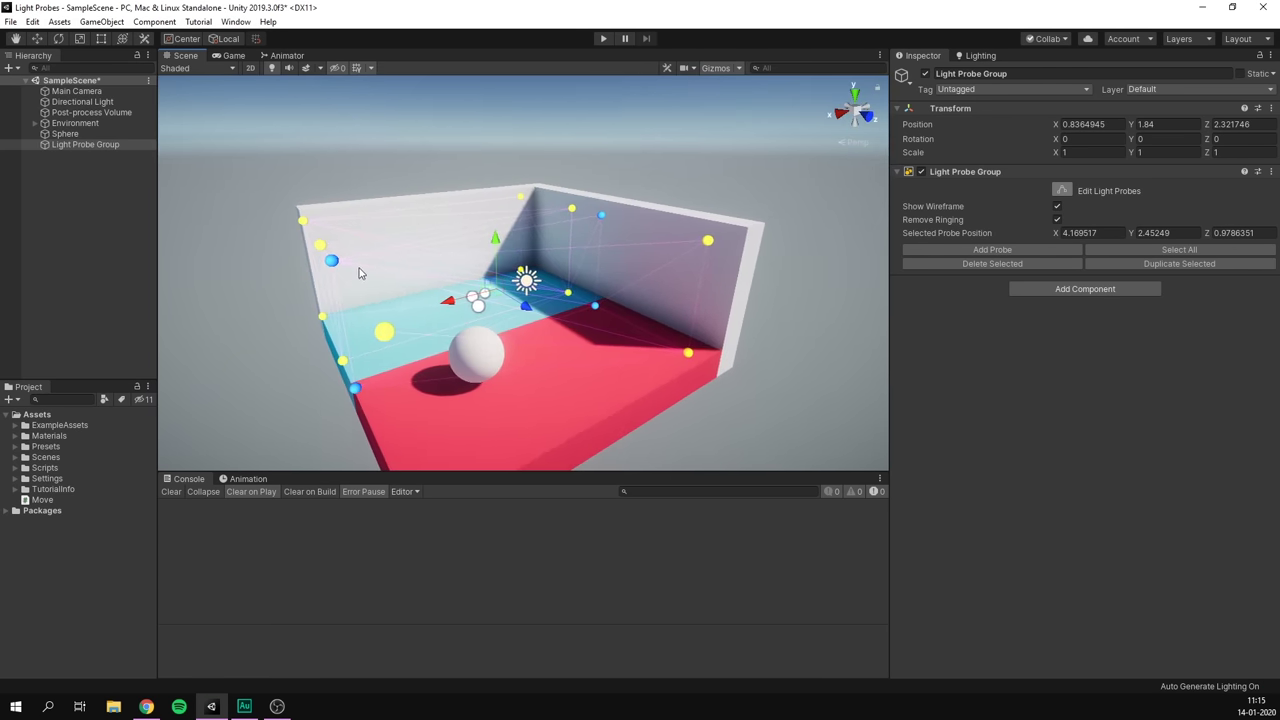
right_drag(541, 327, 628, 331)
key(w)
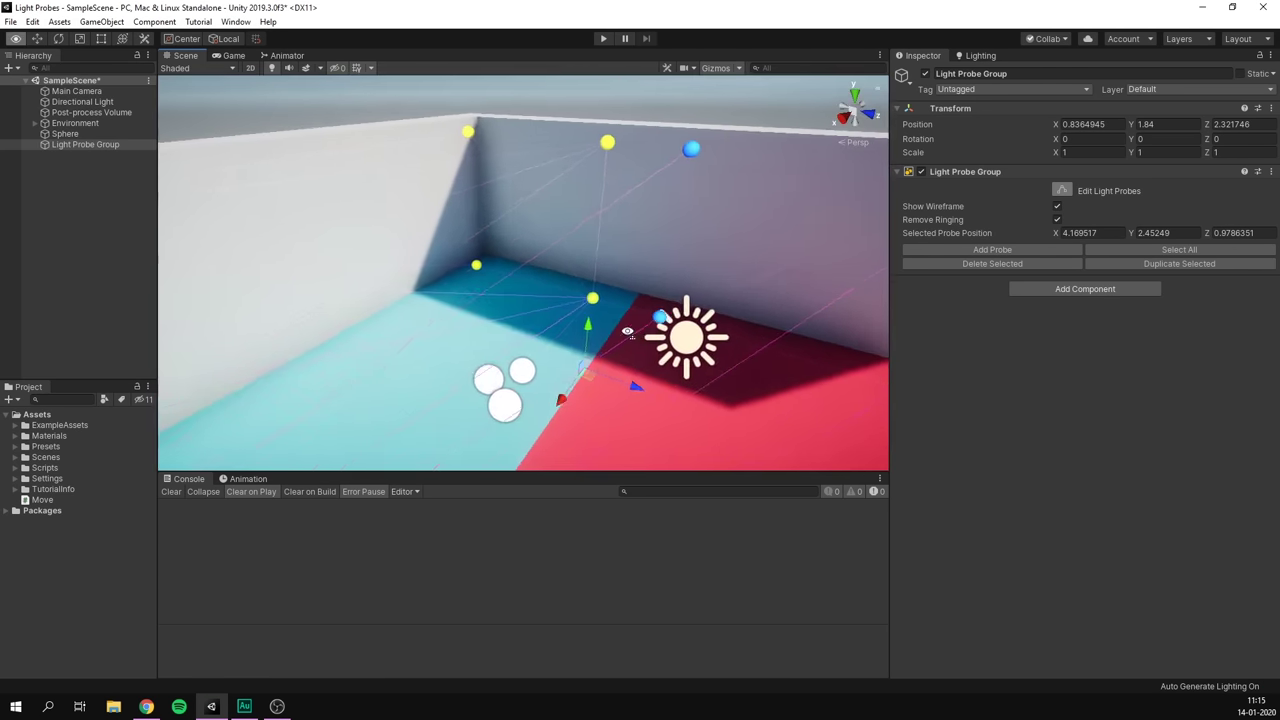
alt+drag(627, 331, 548, 329)
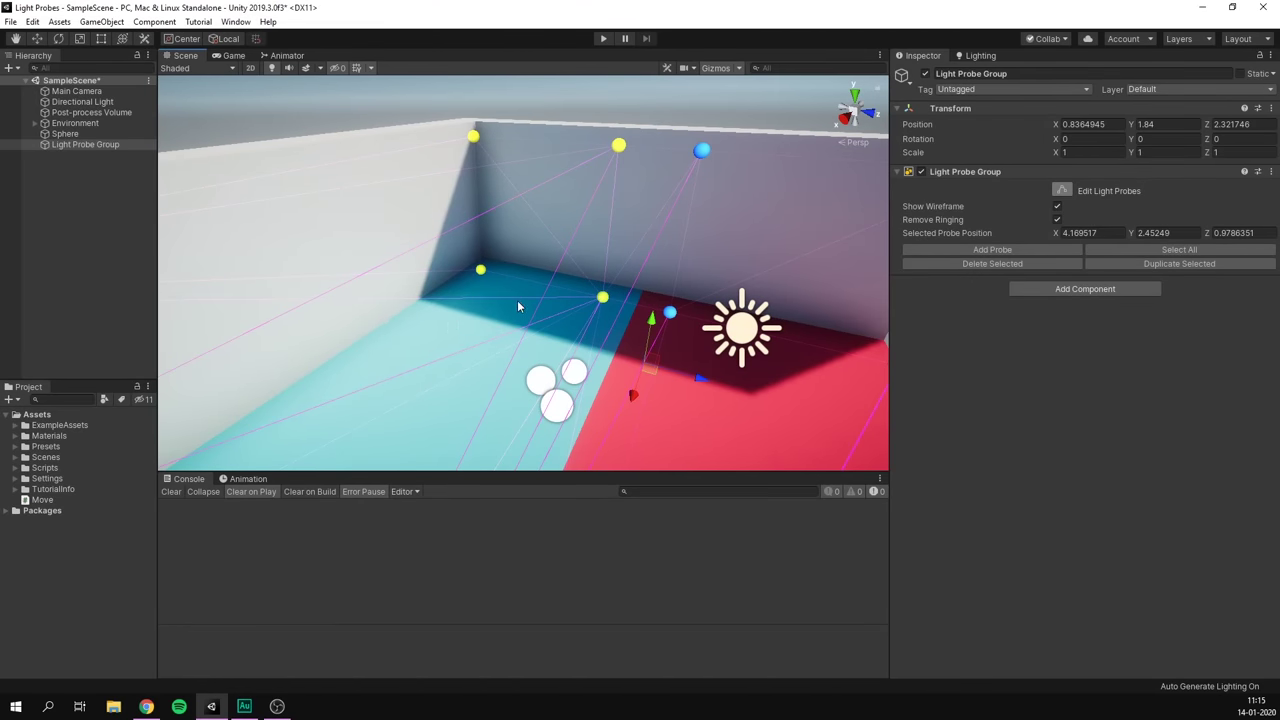
scroll(533, 314, down, 4)
alt+drag(533, 314, 631, 426)
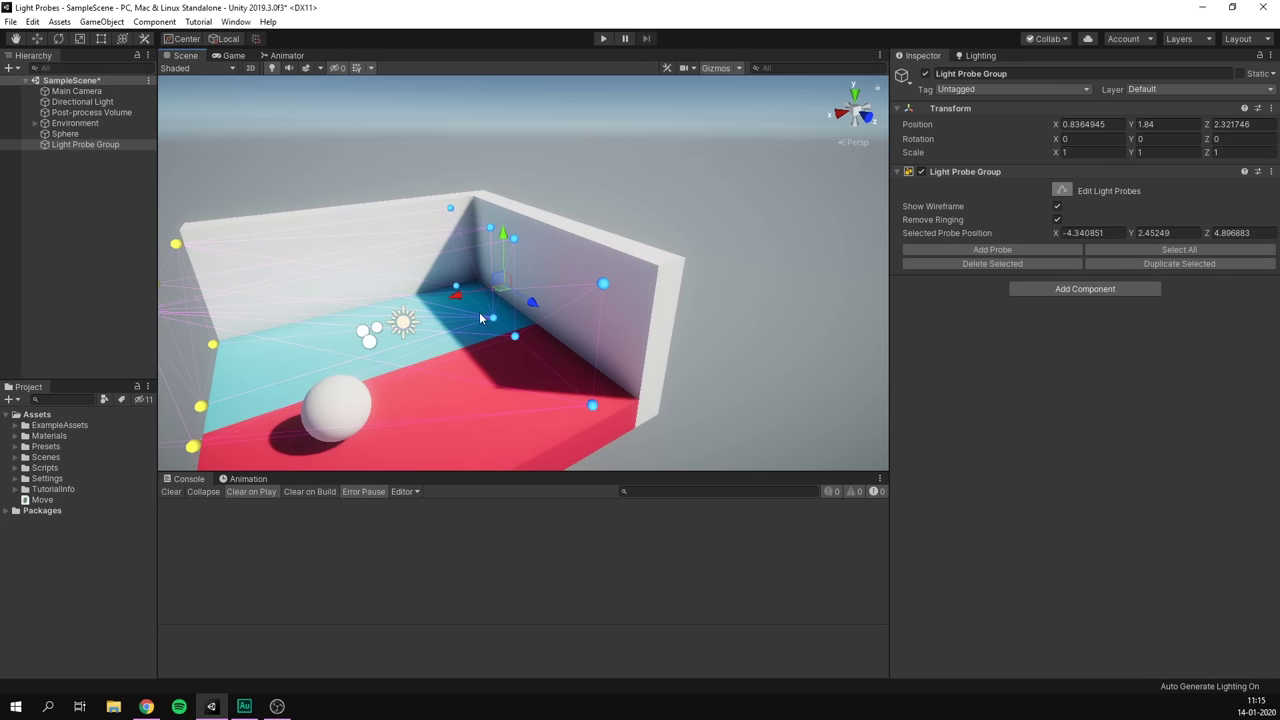
key(ctrl+d)
drag(460, 297, 419, 312)
Shift the red-side probe pairs in the copied rows toward the shadow's edge, placing one pair at about X -2.85, Z 3.51.
alt+drag(472, 386, 718, 433)
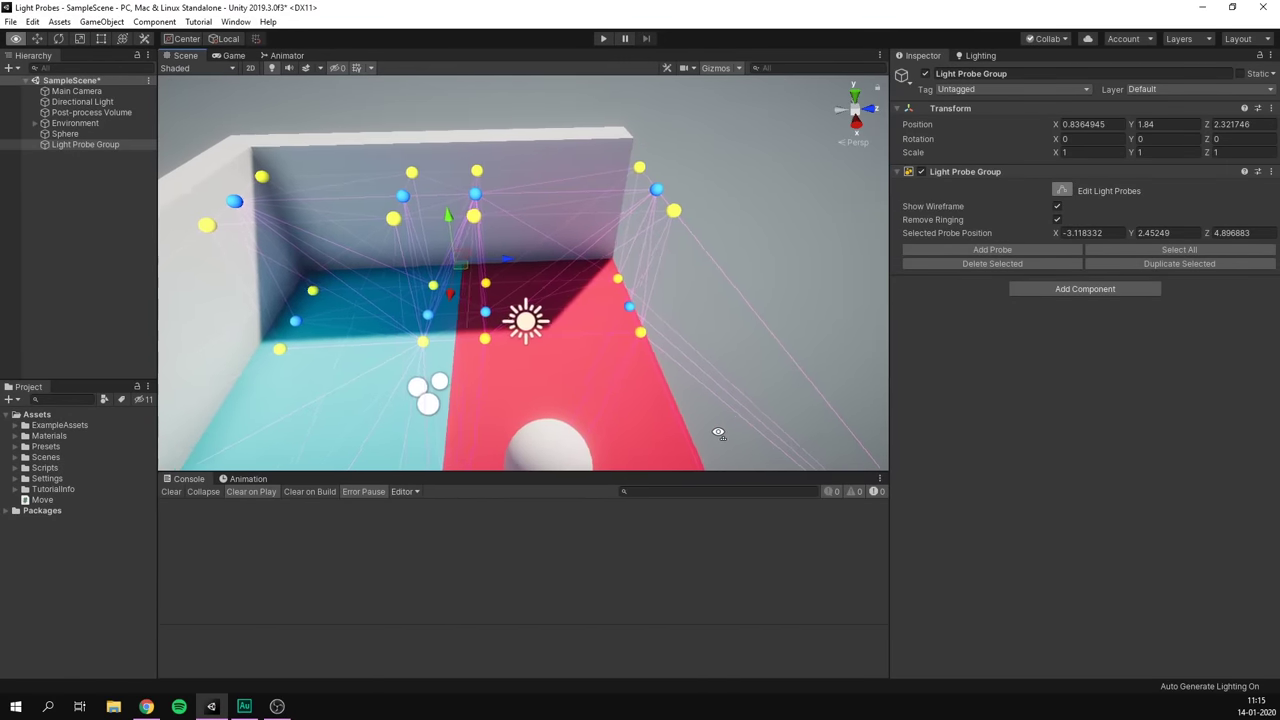
right_drag(718, 432, 736, 431)
right_drag(596, 355, 513, 342)
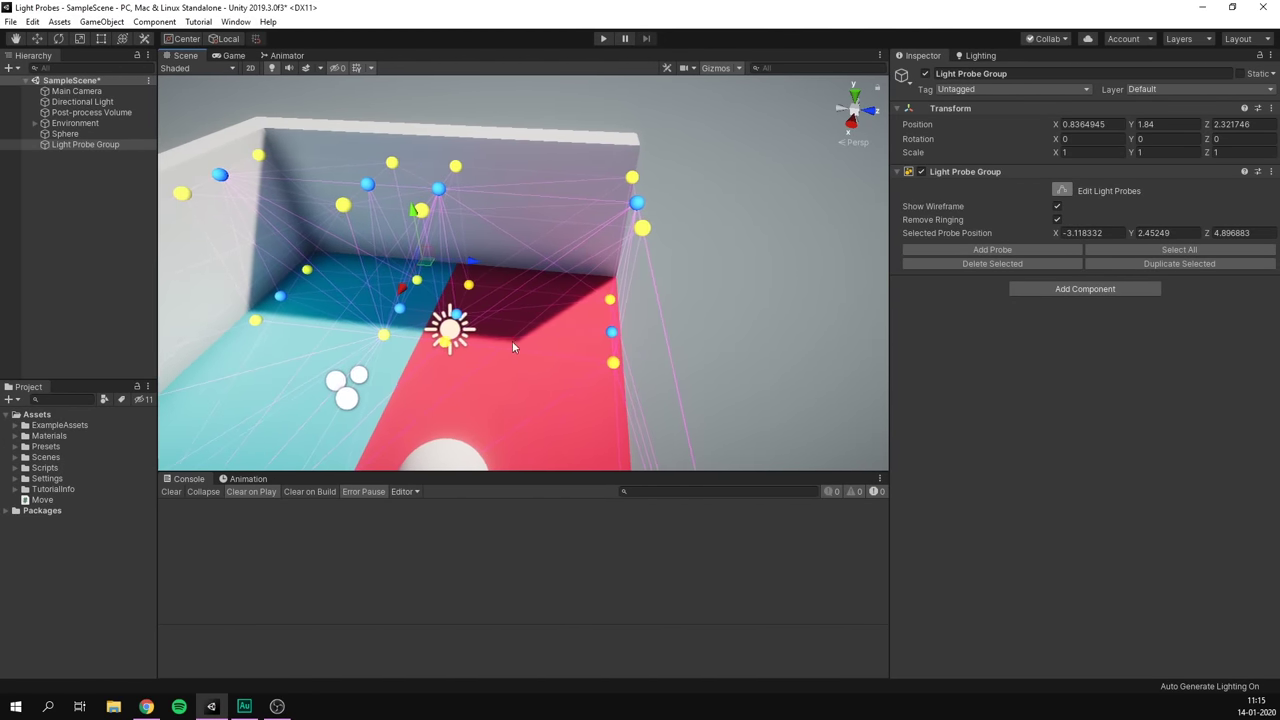
click(438, 188)
alt+drag(530, 308, 450, 326)
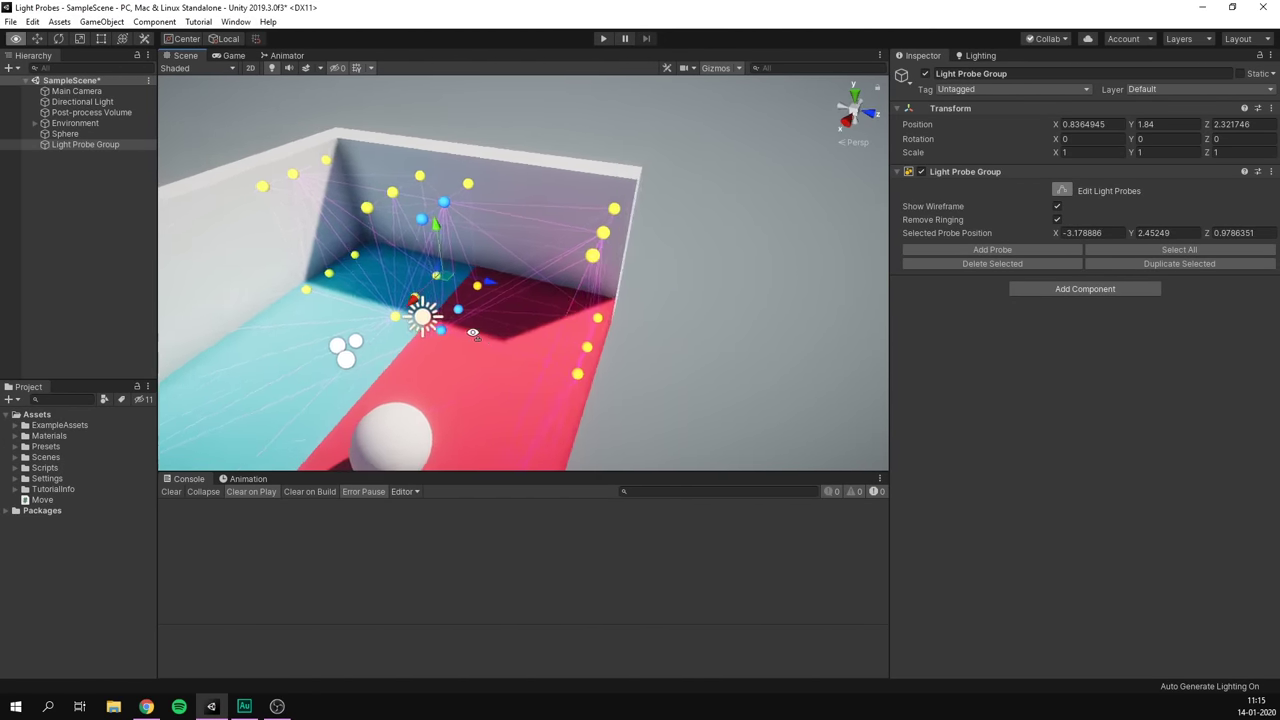
click(404, 254)
shift+click(424, 366)
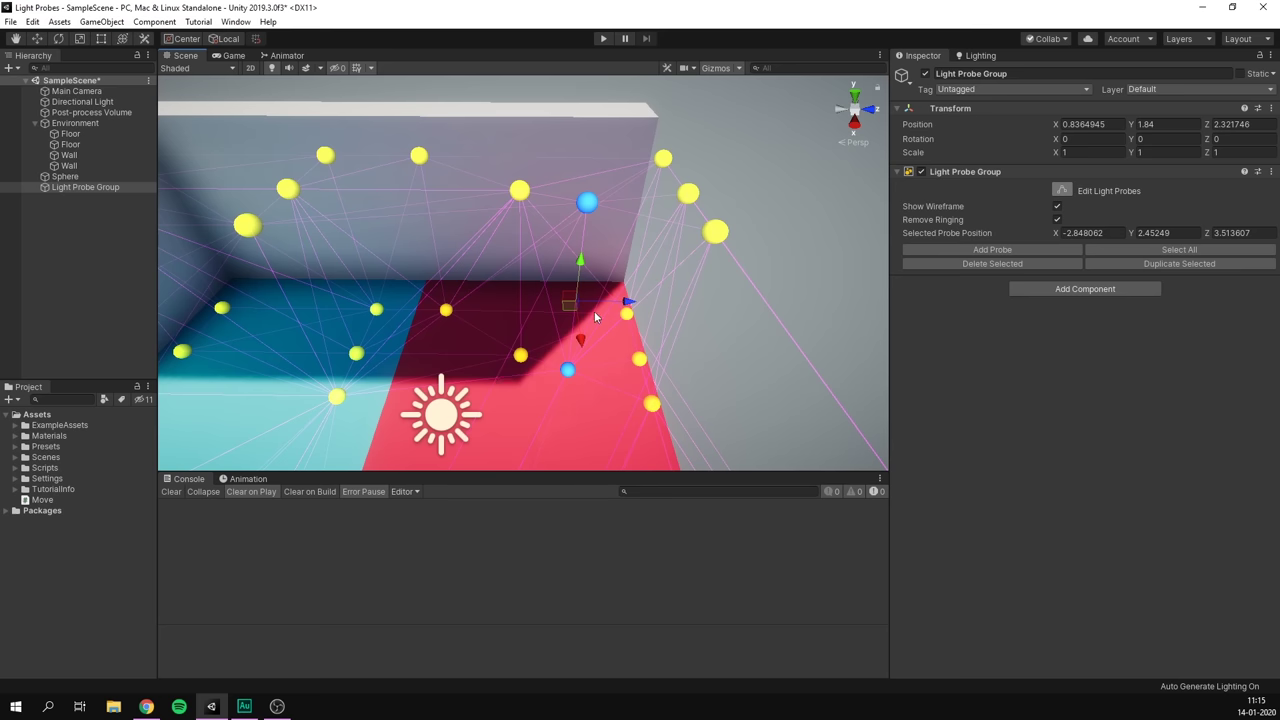
Select all the probes along the room's open front edge and pull them slightly inward to about X 3.94.
right_drag(547, 357, 923, 303)
key(s)
key(d)
key(a)
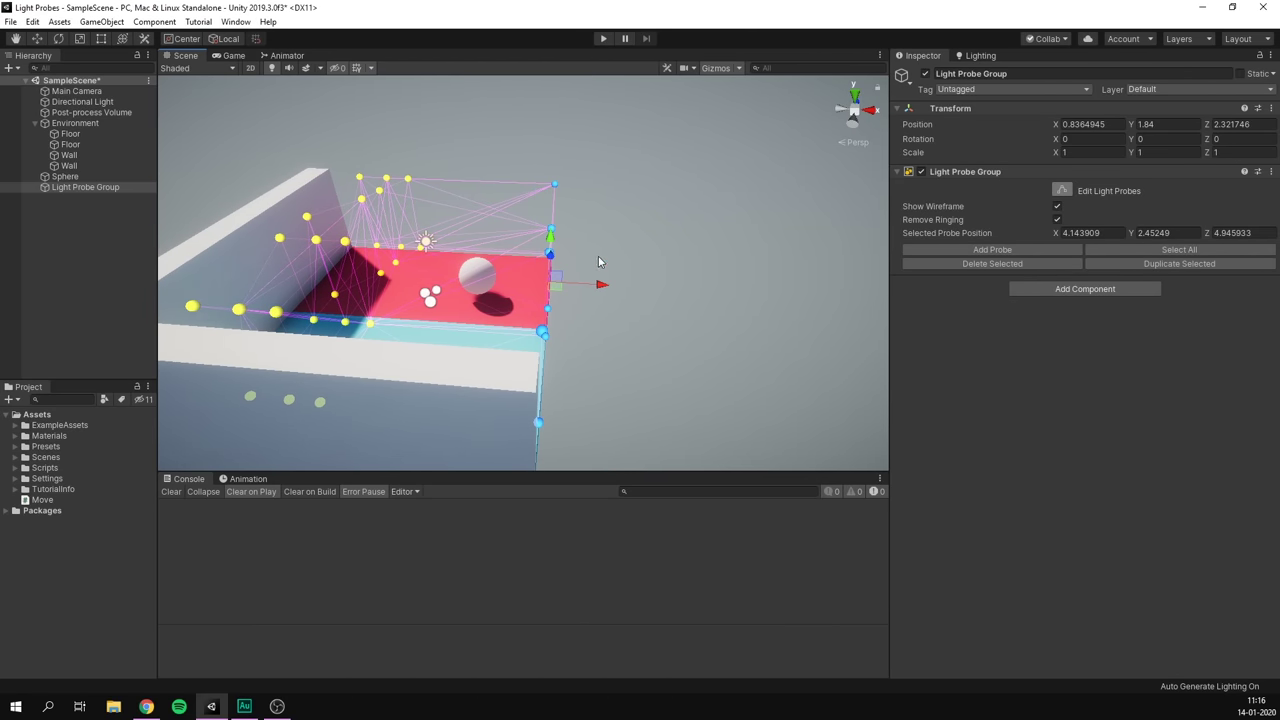
drag(600, 284, 402, 190)
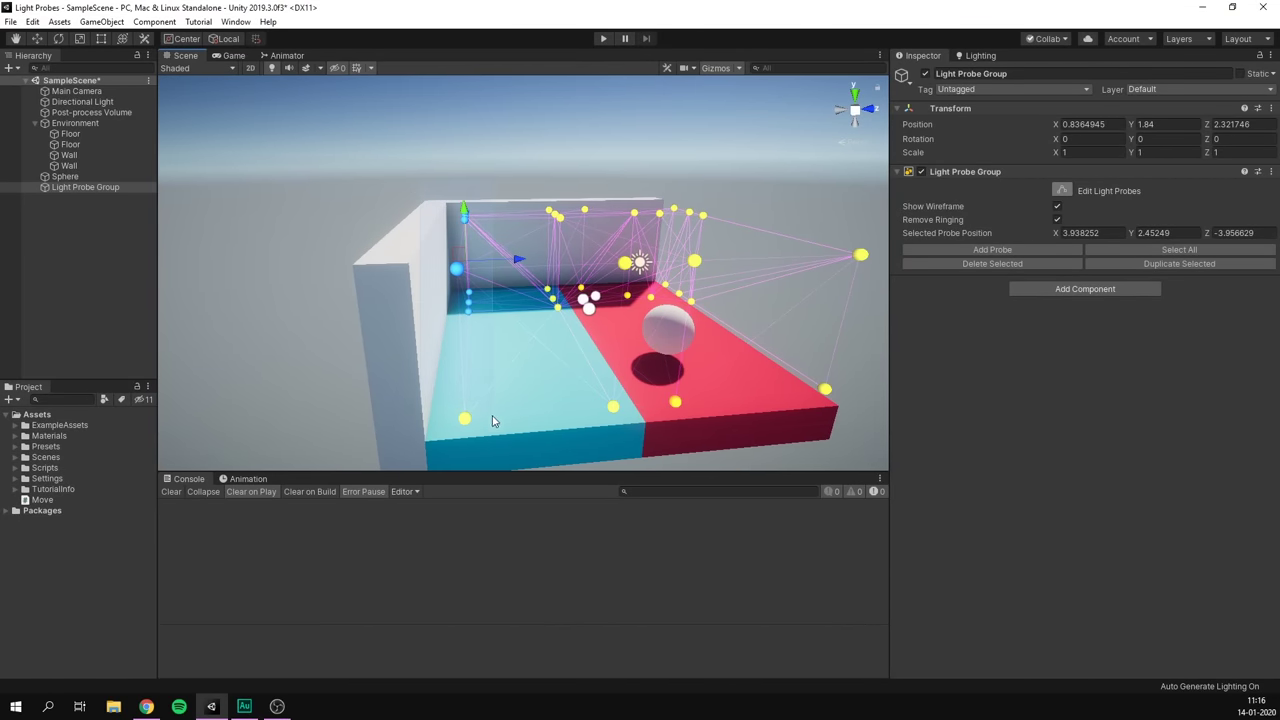
Move the probes beside the blue-side wall closer to it at about Z -4.42, undoing the move that pushes them into the wall.
drag(506, 272, 498, 276)
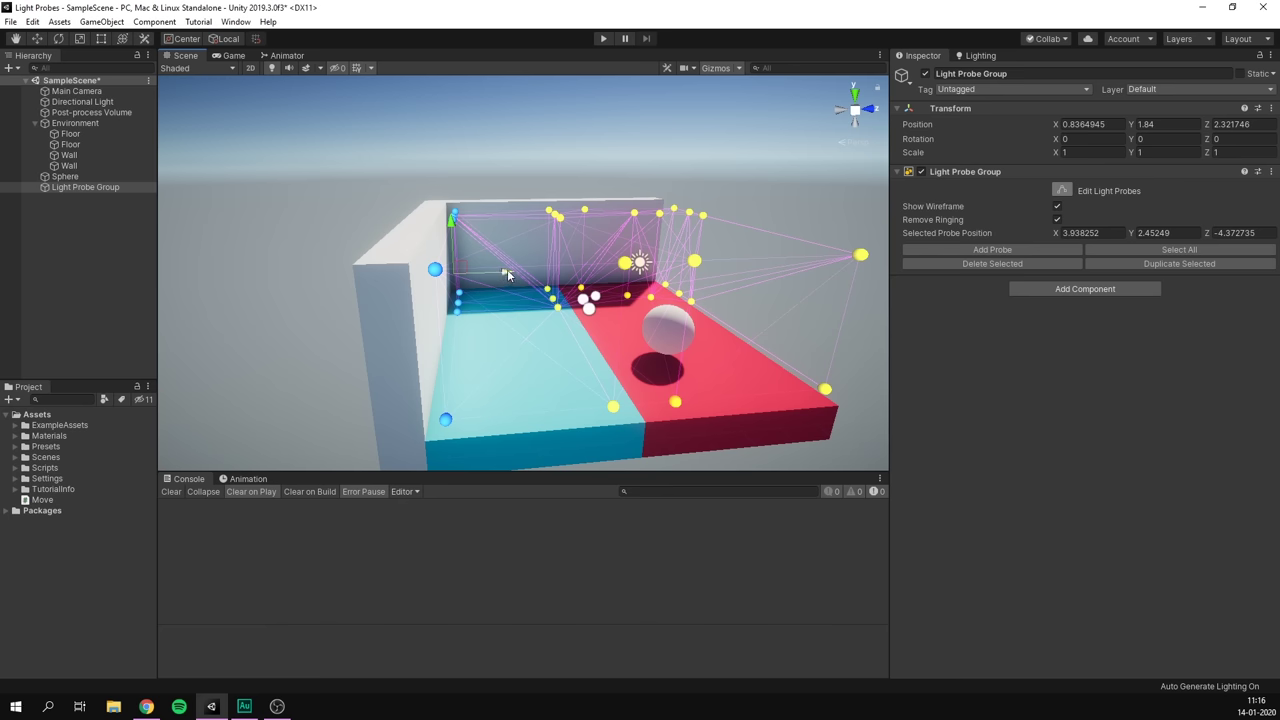
drag(506, 273, 498, 277)
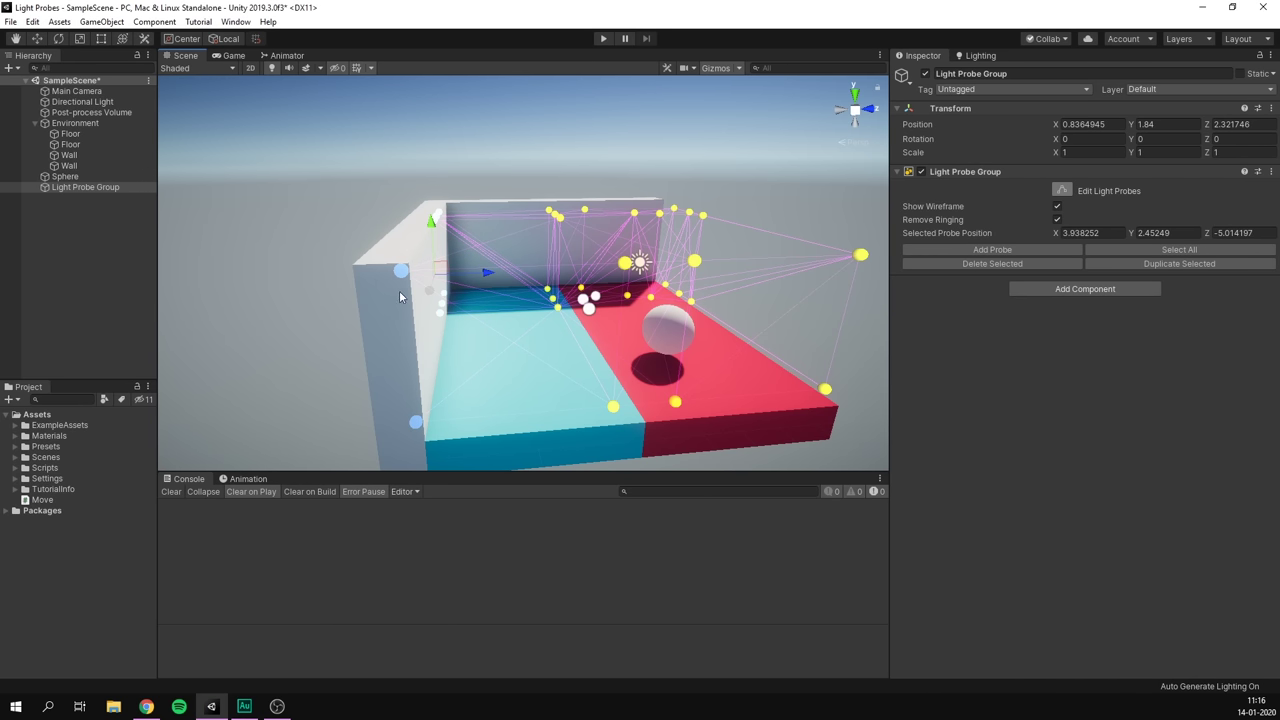
key(ctrl+z)
key(ctrl+y)
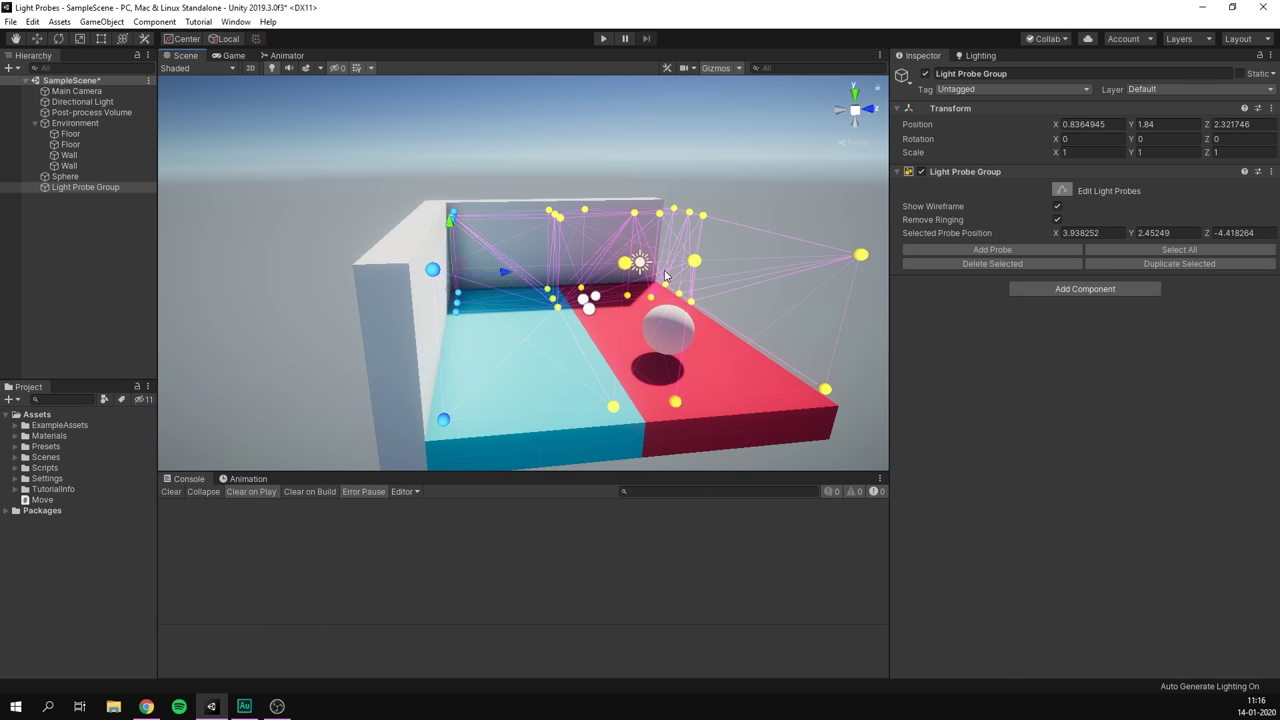
Finish editing the light probes and deselect the light probe group.
alt+drag(665, 275, 751, 366)
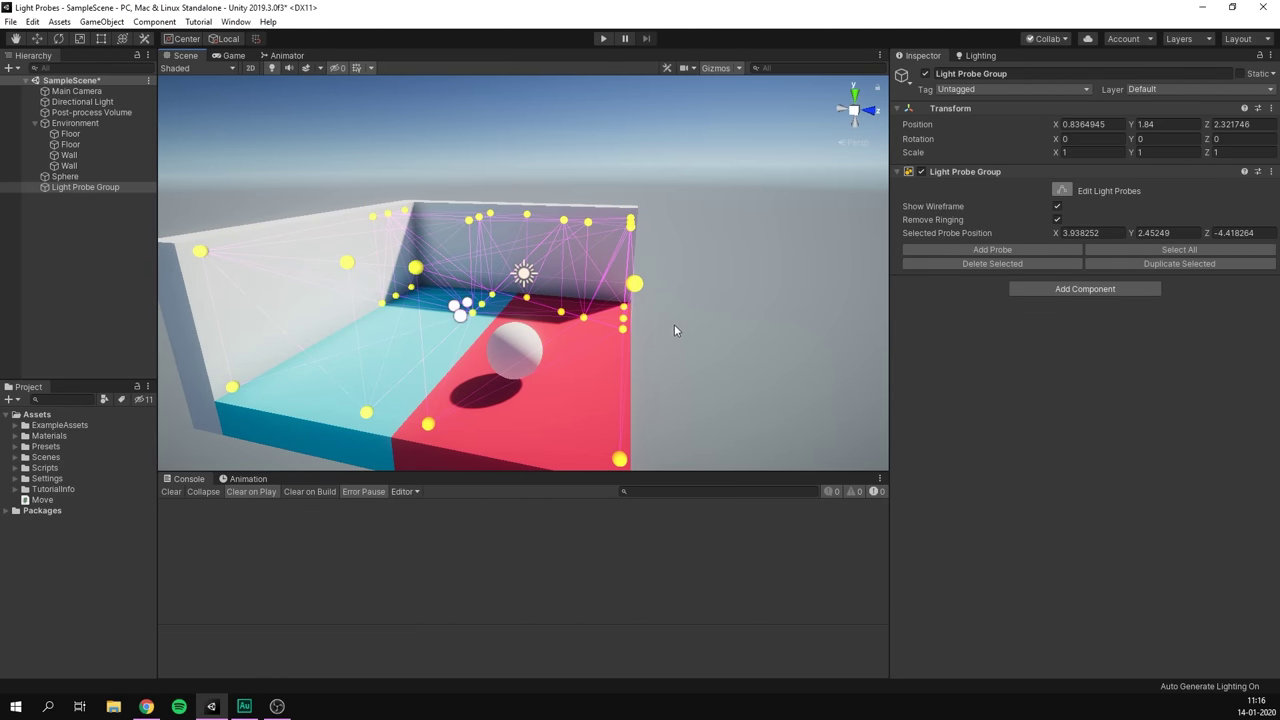
key(s)
right_drag(675, 325, 650, 346)
click(1060, 190)
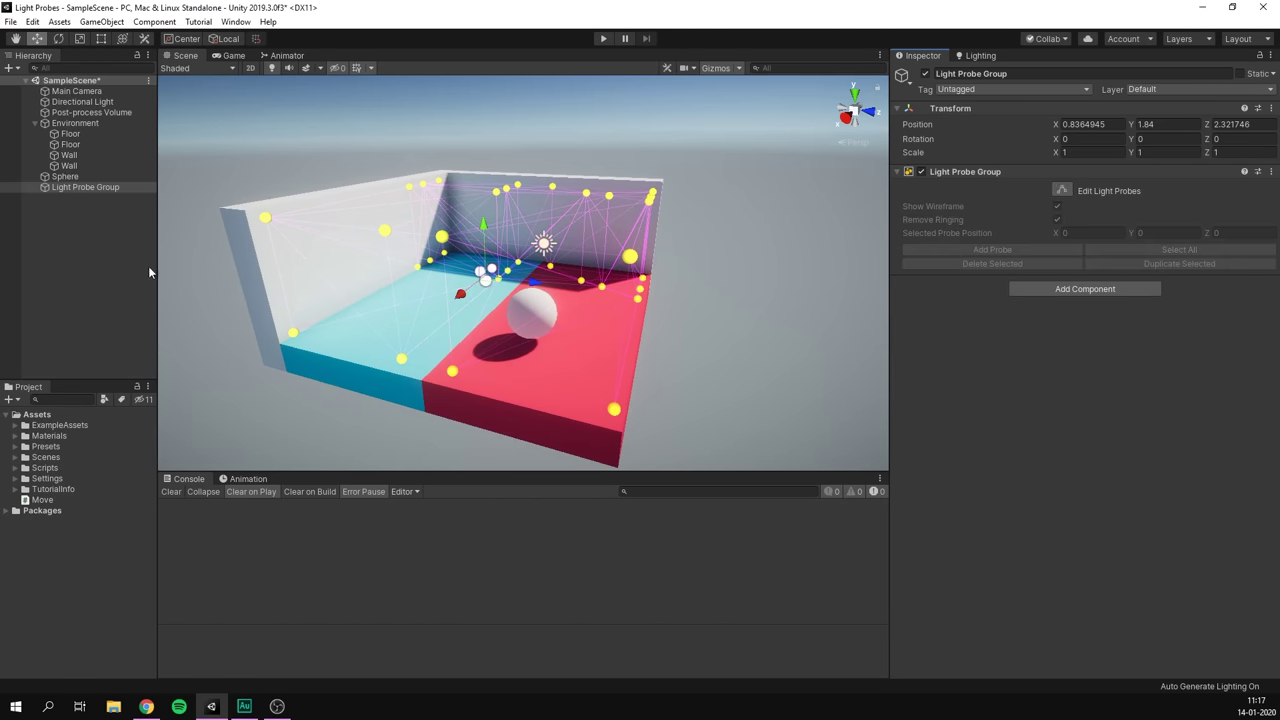
click(94, 259)
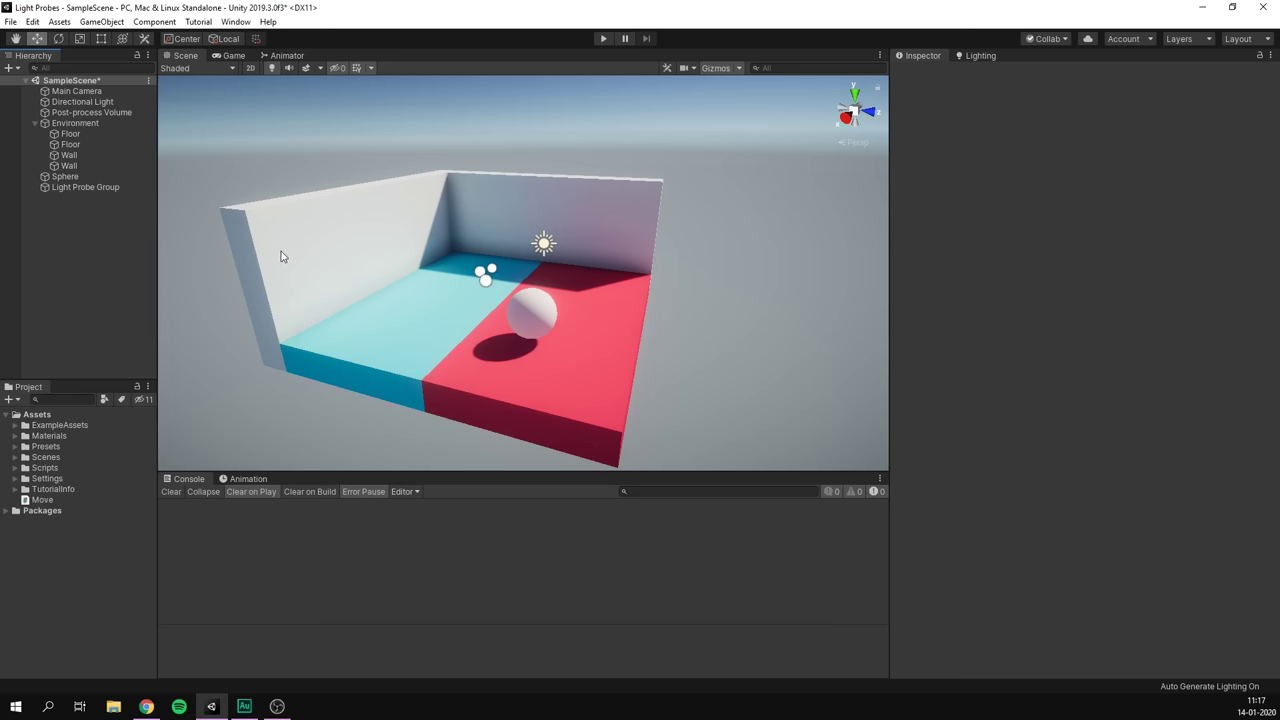
Select the sphere and move it toward the red floor's front corner, to X 3.3, Z 5.45.
click(83, 178)
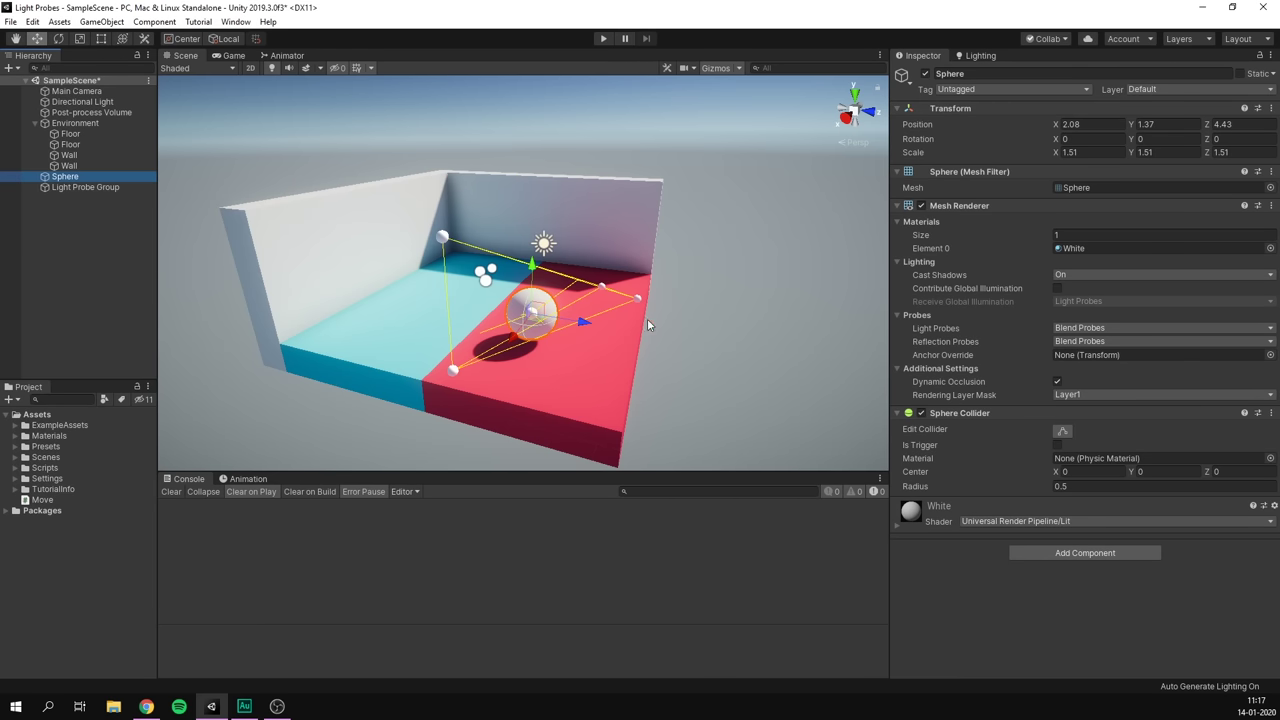
alt+drag(647, 318, 545, 385)
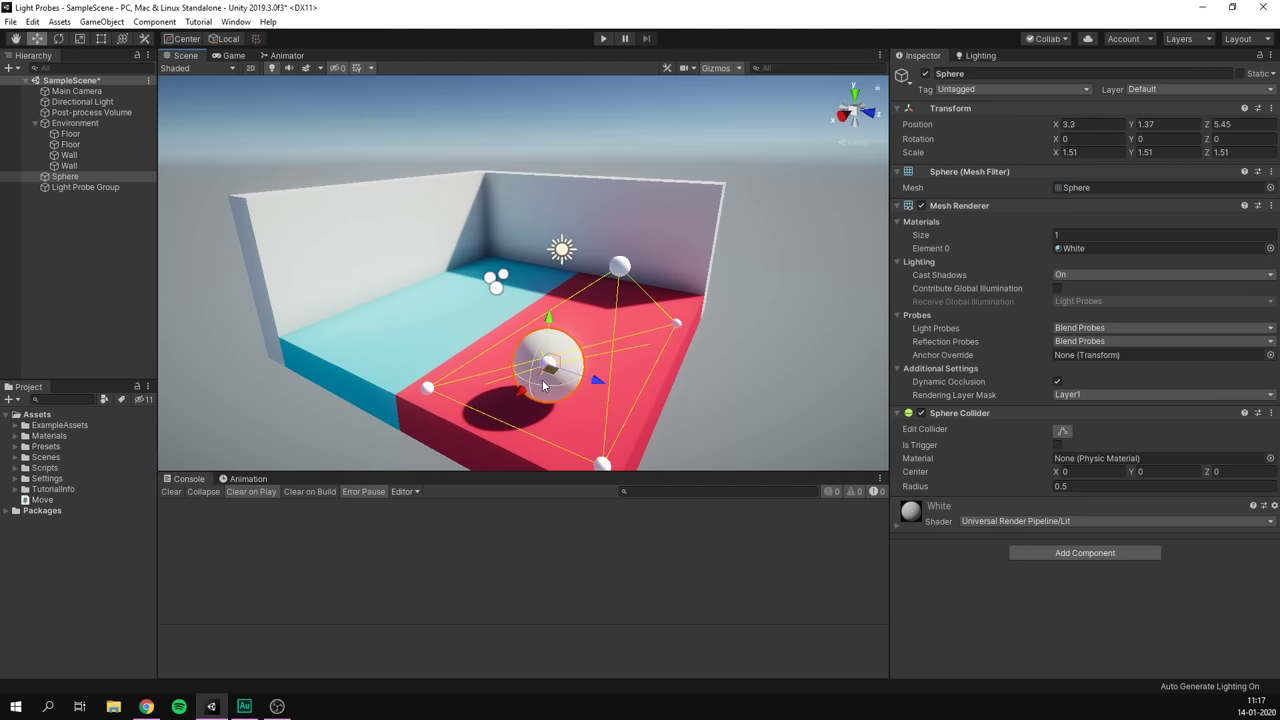
alt+drag(453, 370, 648, 323)
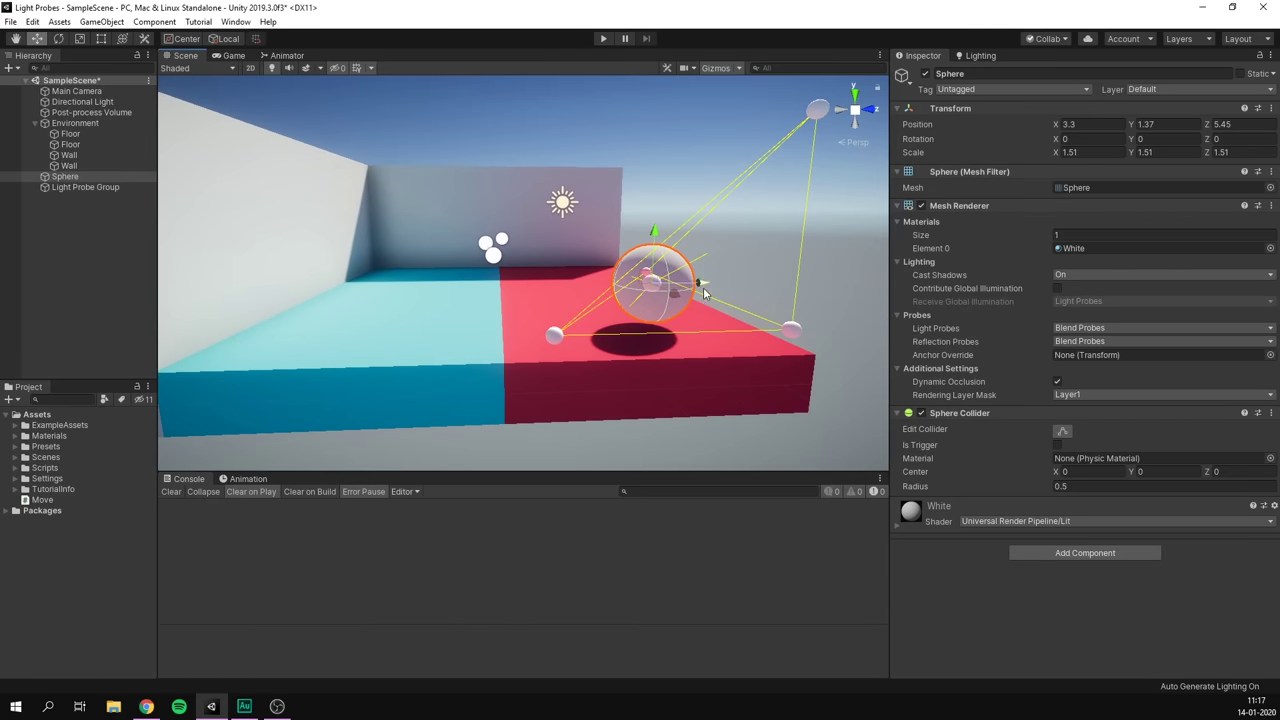
Move the sphere into the shadowed area near the back wall, to about X -3.27, Z 1.13.
drag(700, 288, 674, 271)
key(f)
drag(511, 286, 560, 414)
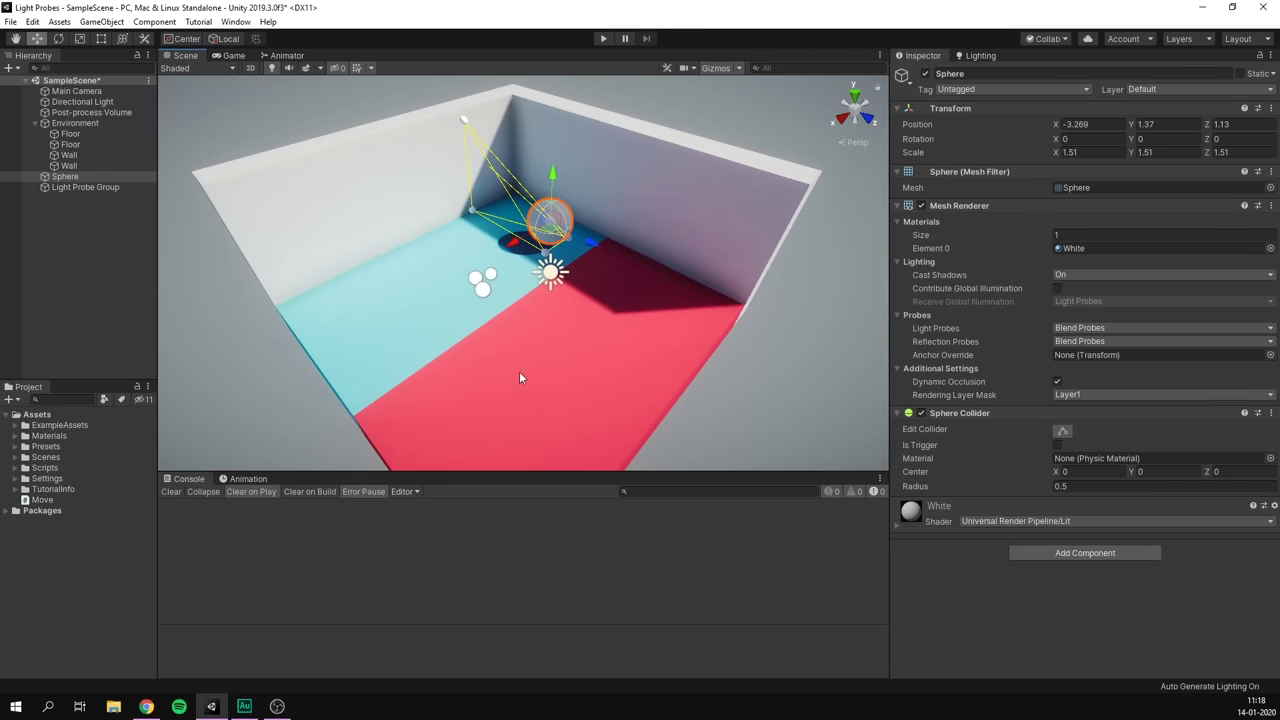
Slide the sphere across the shadow's edge to about X -1.81 and examine the probes blending on it up close.
key(w)
right_drag(519, 371, 449, 279)
key(w)
key(s)
drag(498, 322, 395, 372)
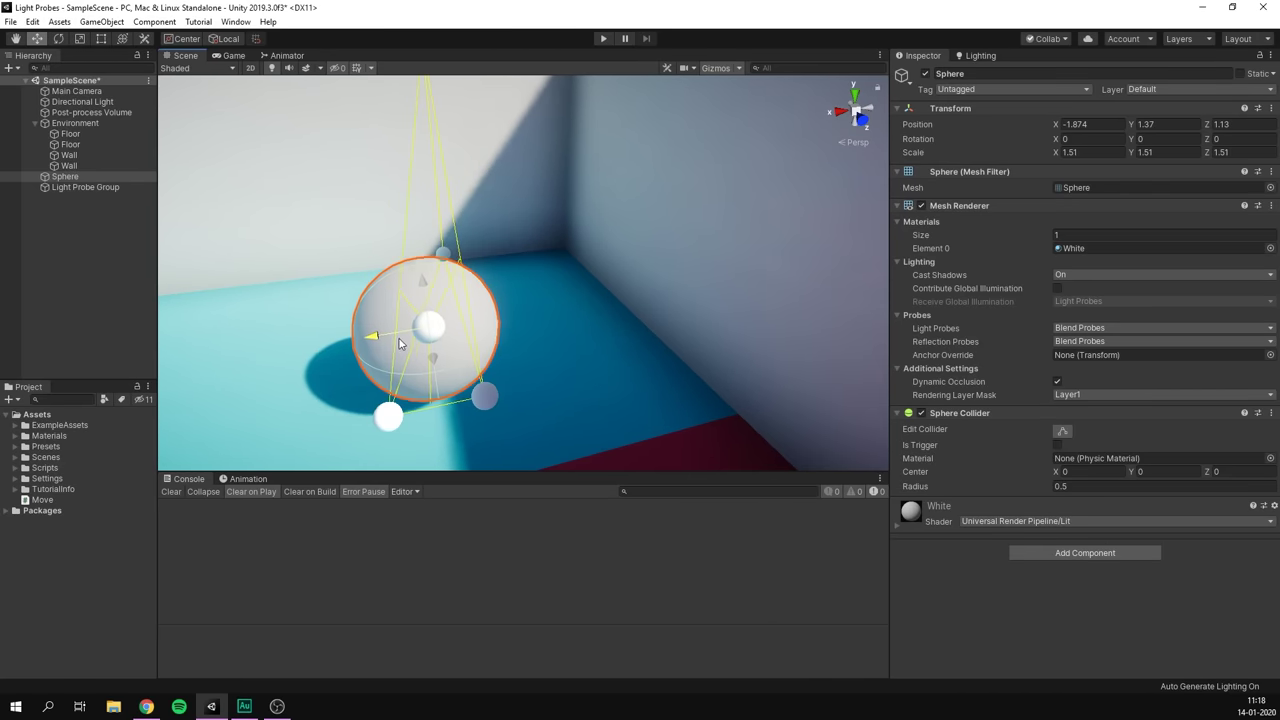
alt+drag(444, 426, 396, 385)
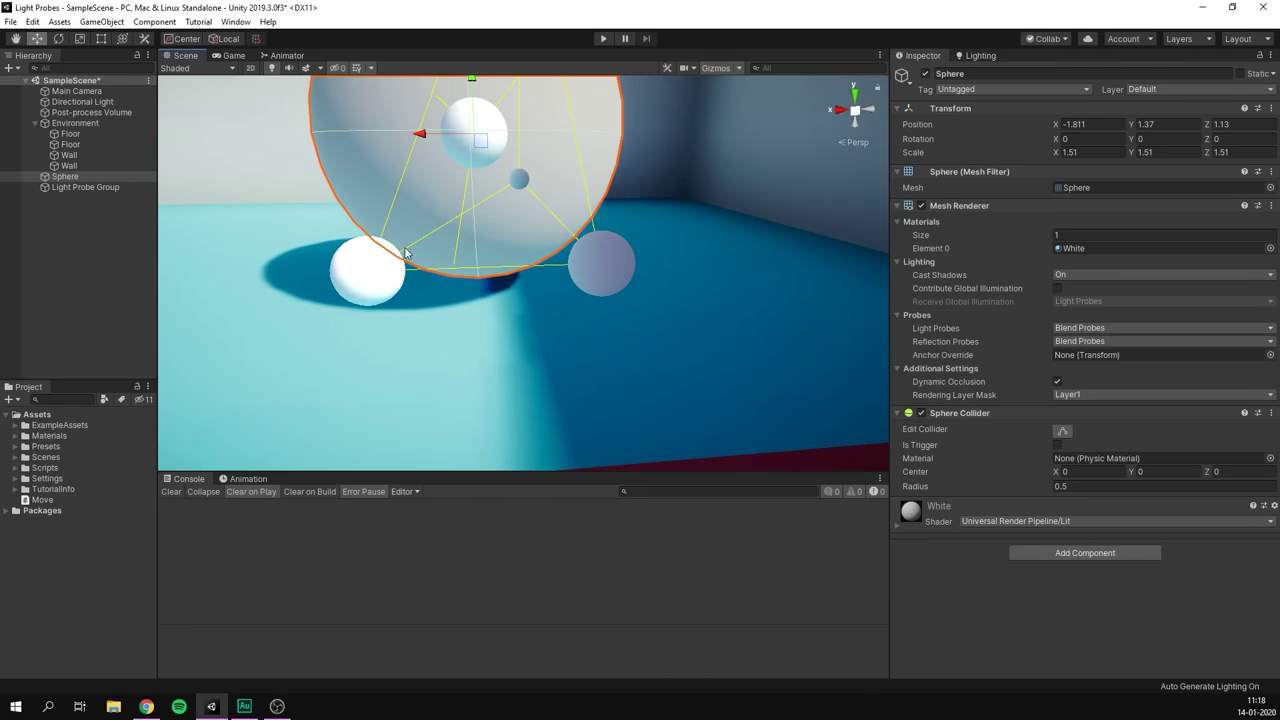
Move the sphere to X 2.84, Z 2.72 over the blue and red floor border and slide it along Z toward the red side.
right_drag(316, 393, 539, 394)
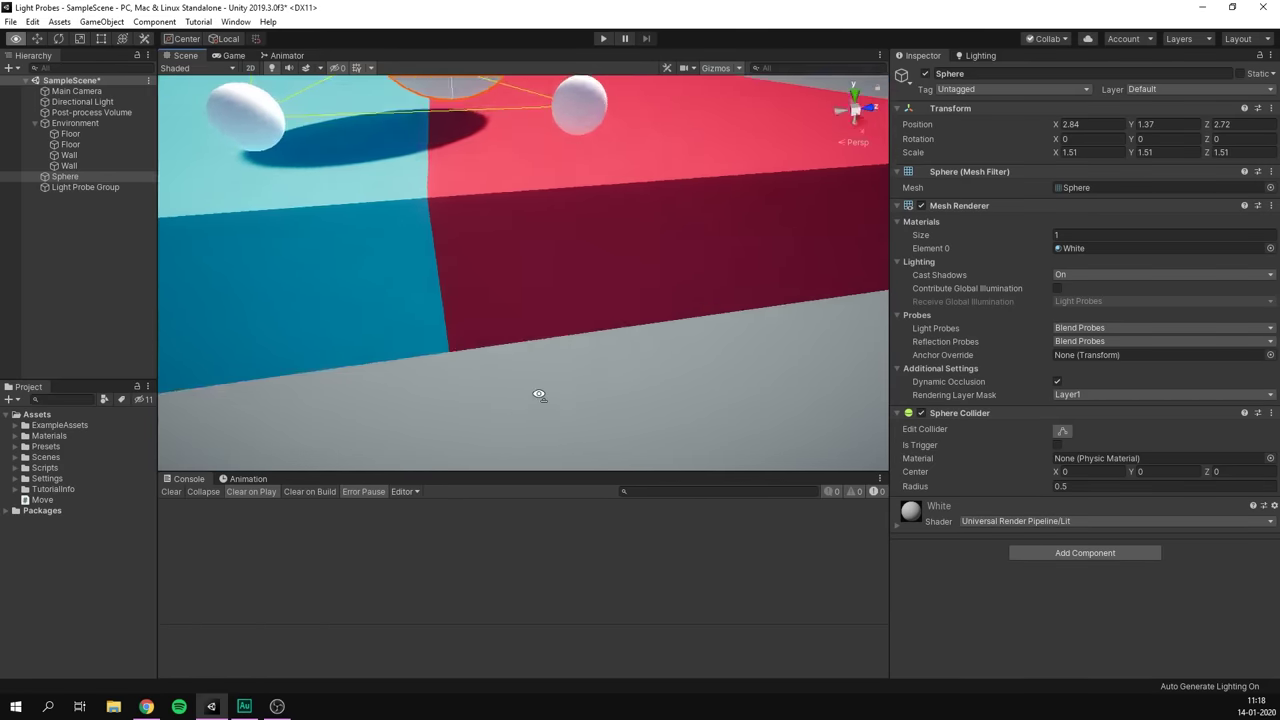
alt+drag(538, 394, 728, 226)
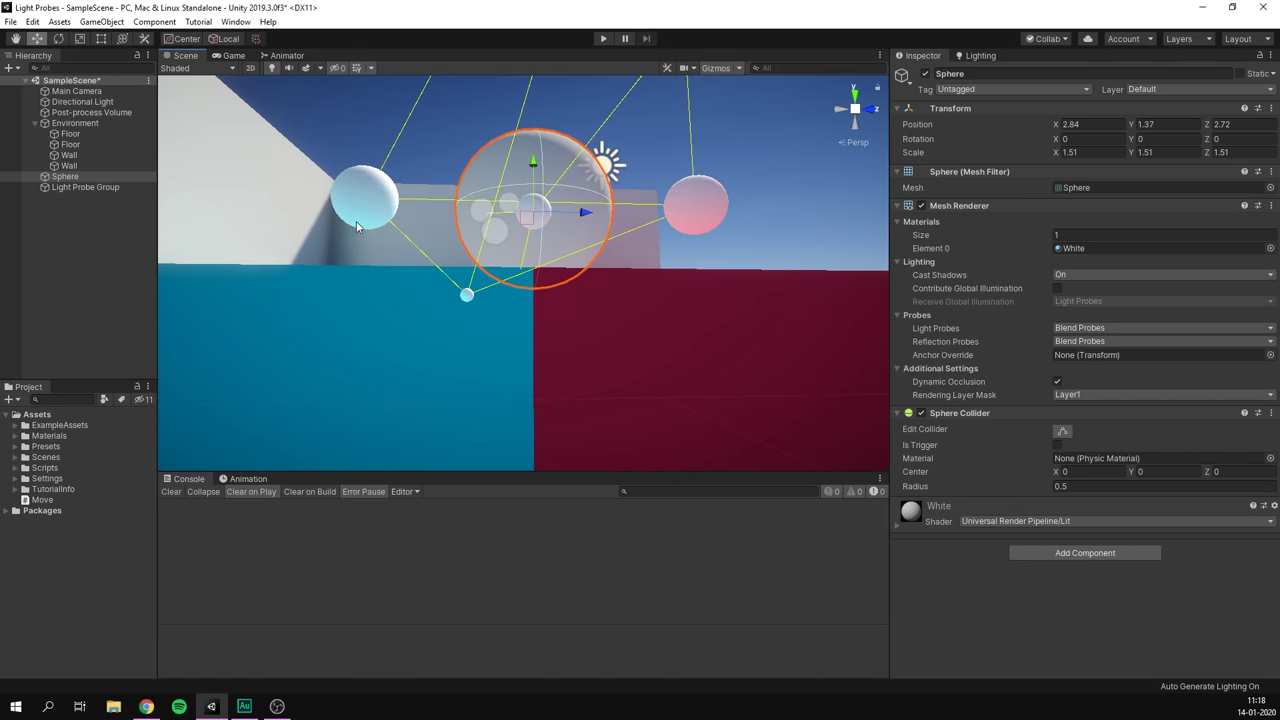
right_drag(505, 259, 480, 336)
key(s)
drag(584, 182, 655, 191)
right_drag(655, 191, 517, 287)
key(d)
key(s)
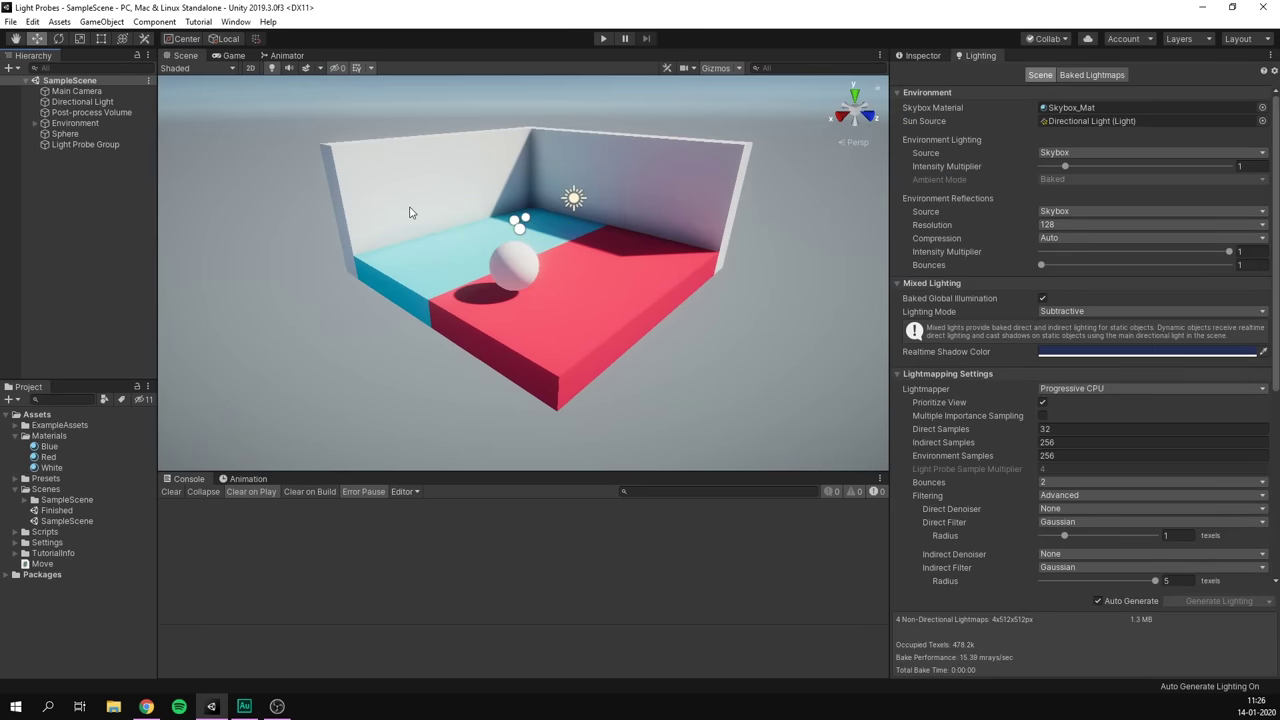
Disable automatic lighting generation and generate the lighting manually while showing the game view.
click(233, 56)
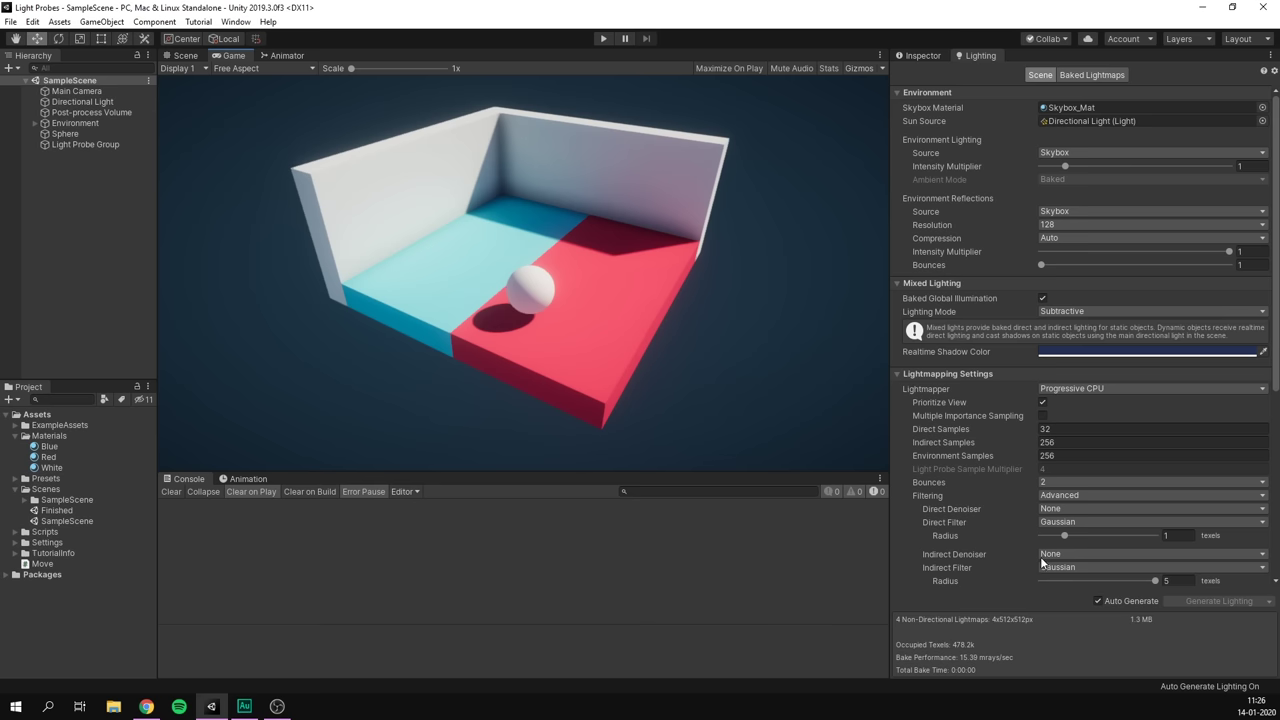
click(1099, 601)
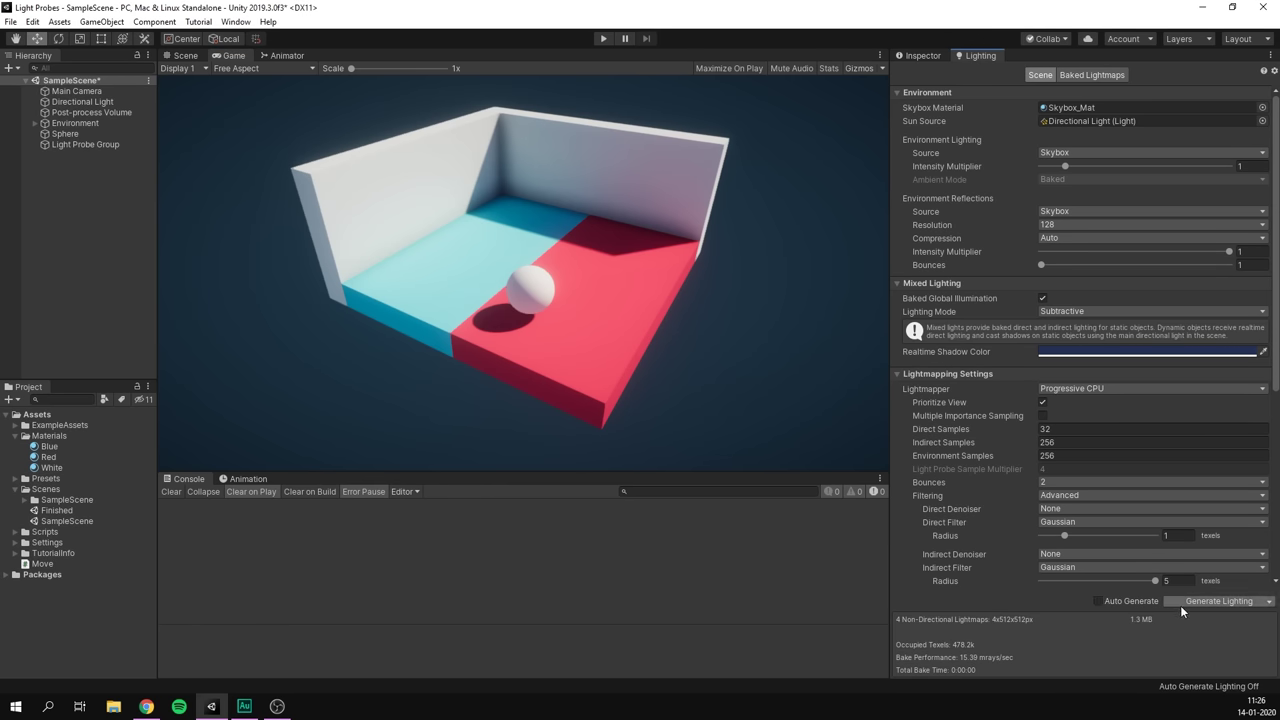
click(1208, 603)
Inspect the sphere's Move script component and play-test the sphere moving through the lit and shadowed areas.
click(922, 55)
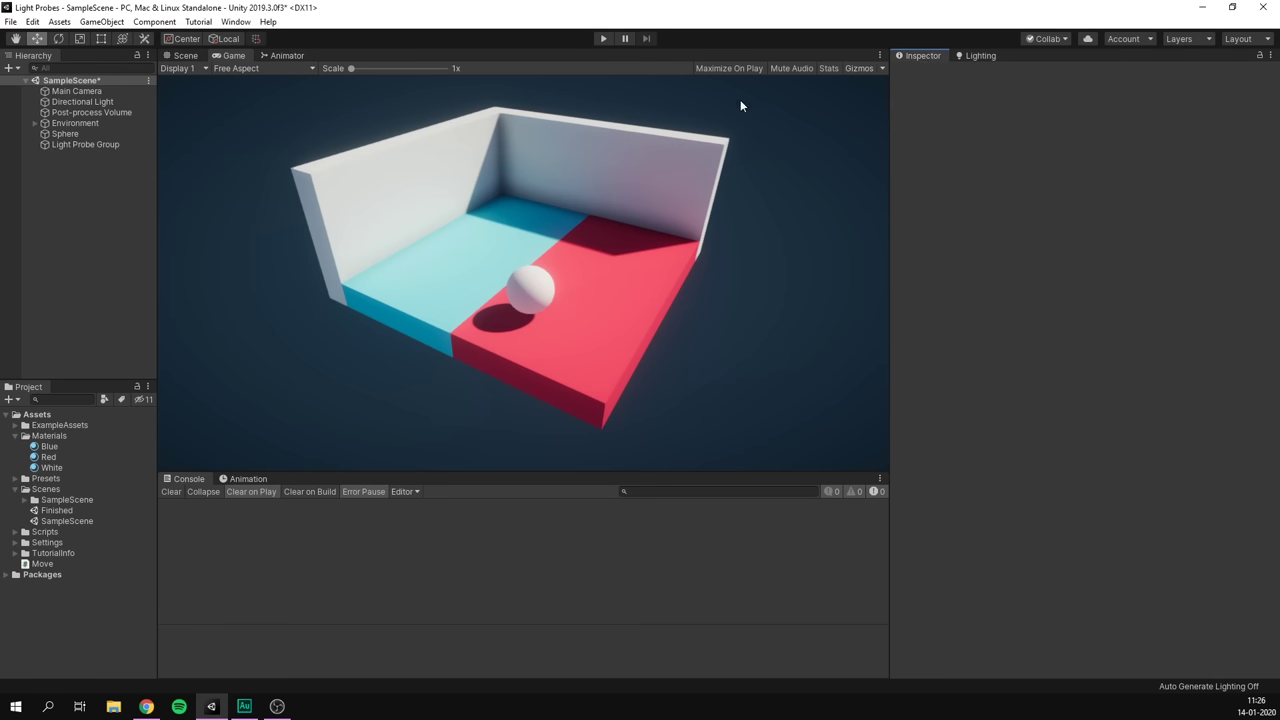
click(66, 133)
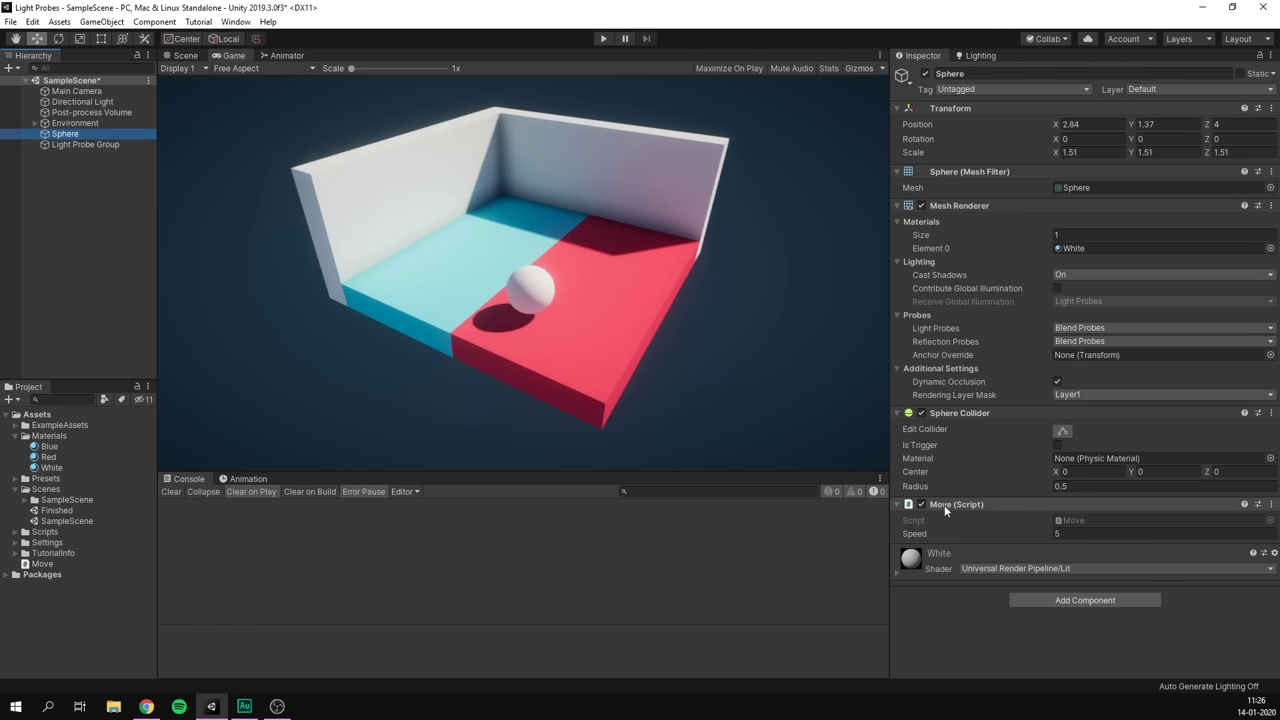
click(603, 38)
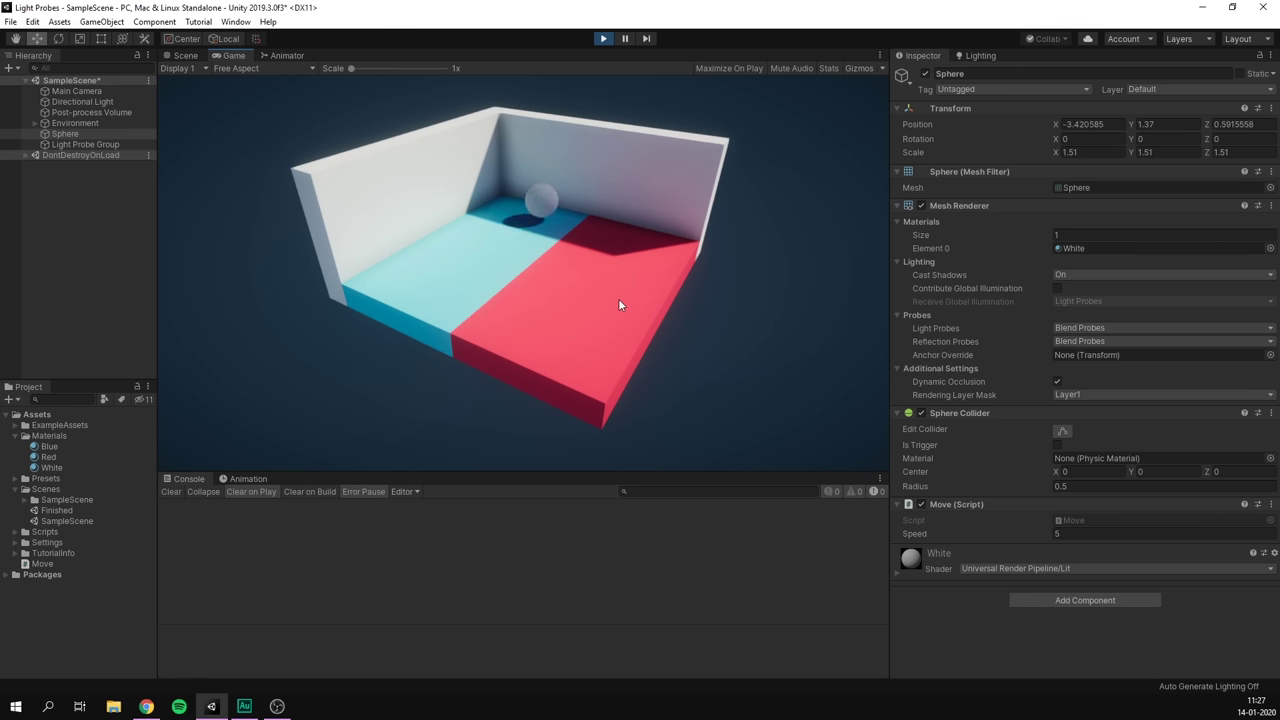
click(604, 40)
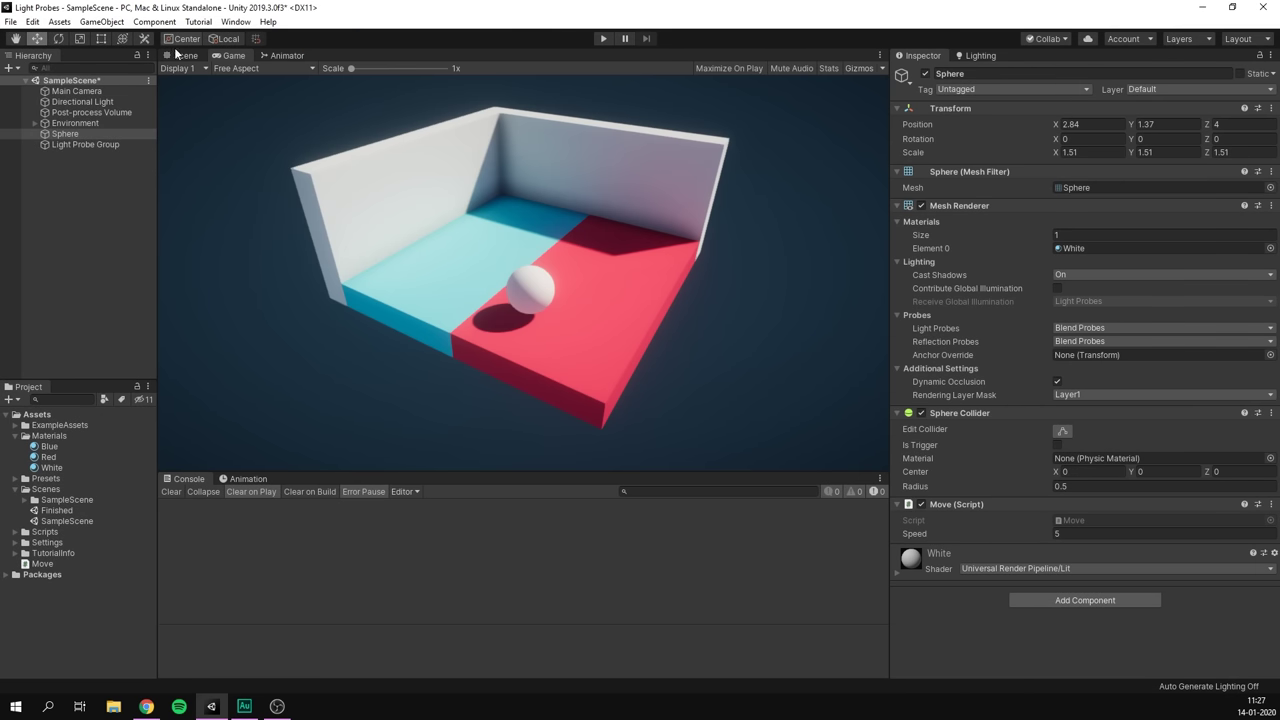
Add a cube to the scene, scaled uniformly to about 1.45, and place it over the blue floor at X 0.88, Y 1.42, Z -0.03.
click(169, 232)
right_drag(472, 201, 532, 196)
right_click(77, 194)
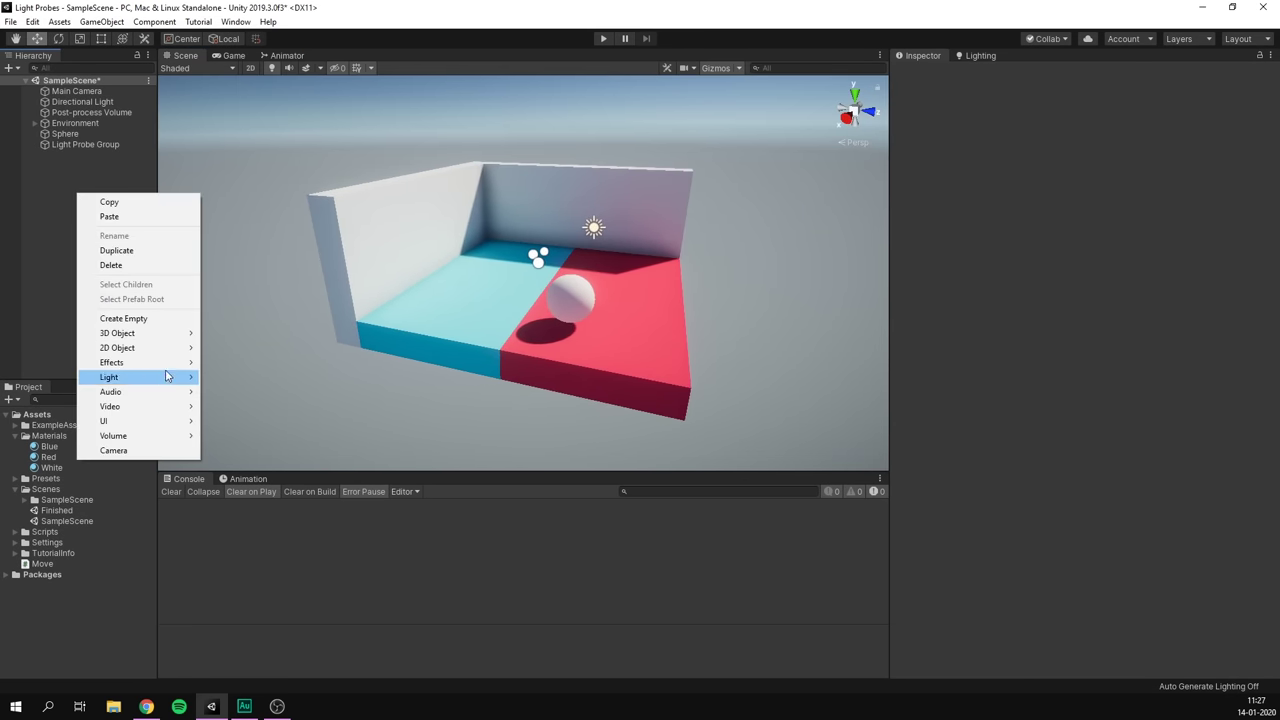
mouse_move(155, 335)
click(266, 342)
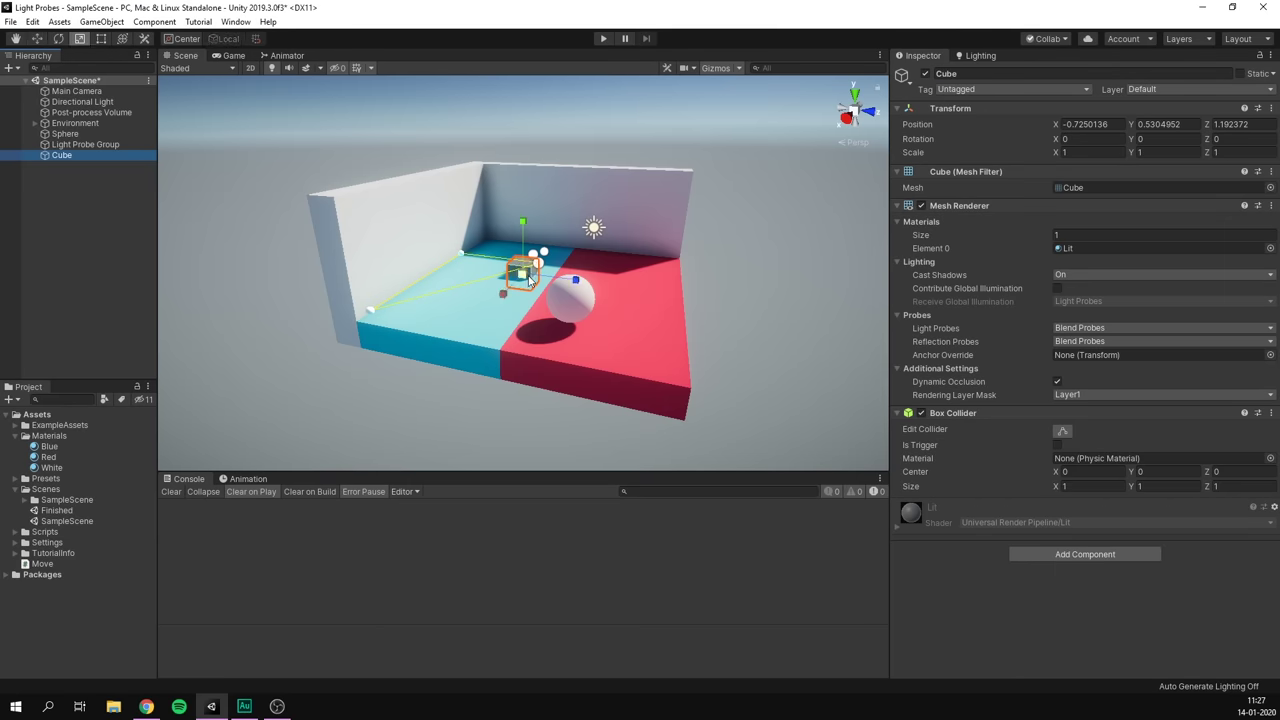
drag(530, 280, 517, 203)
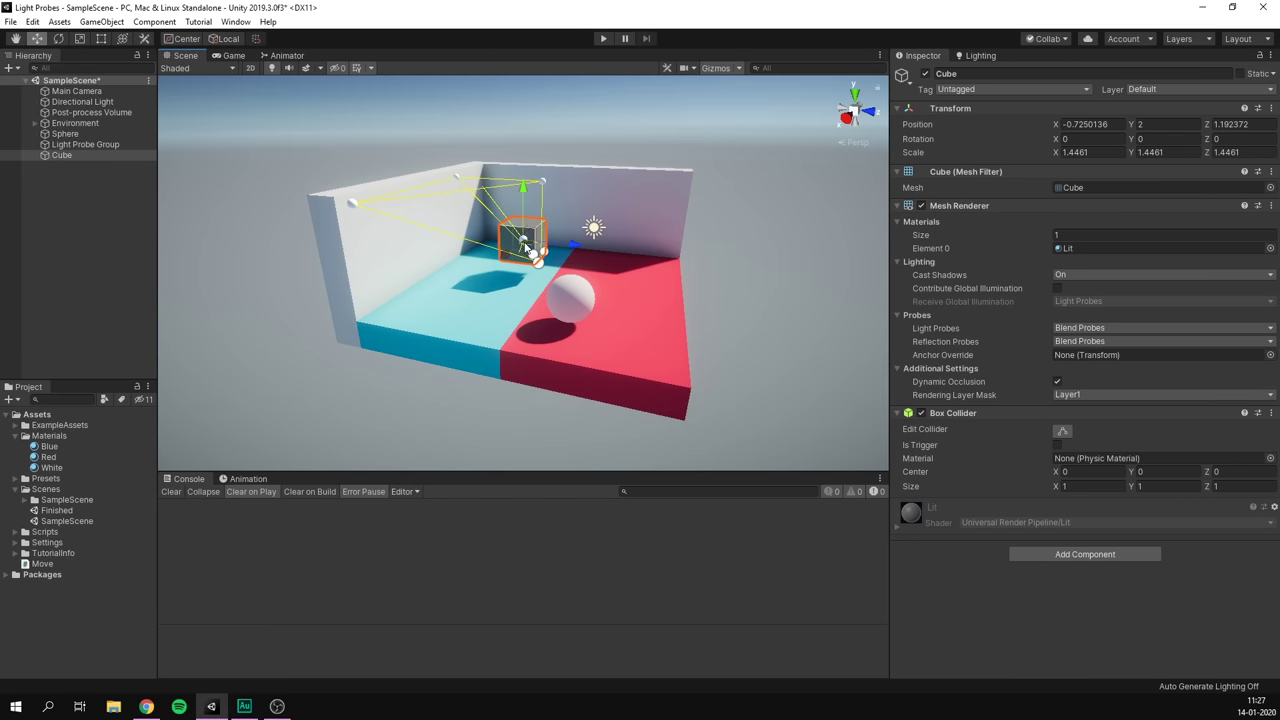
drag(525, 246, 479, 233)
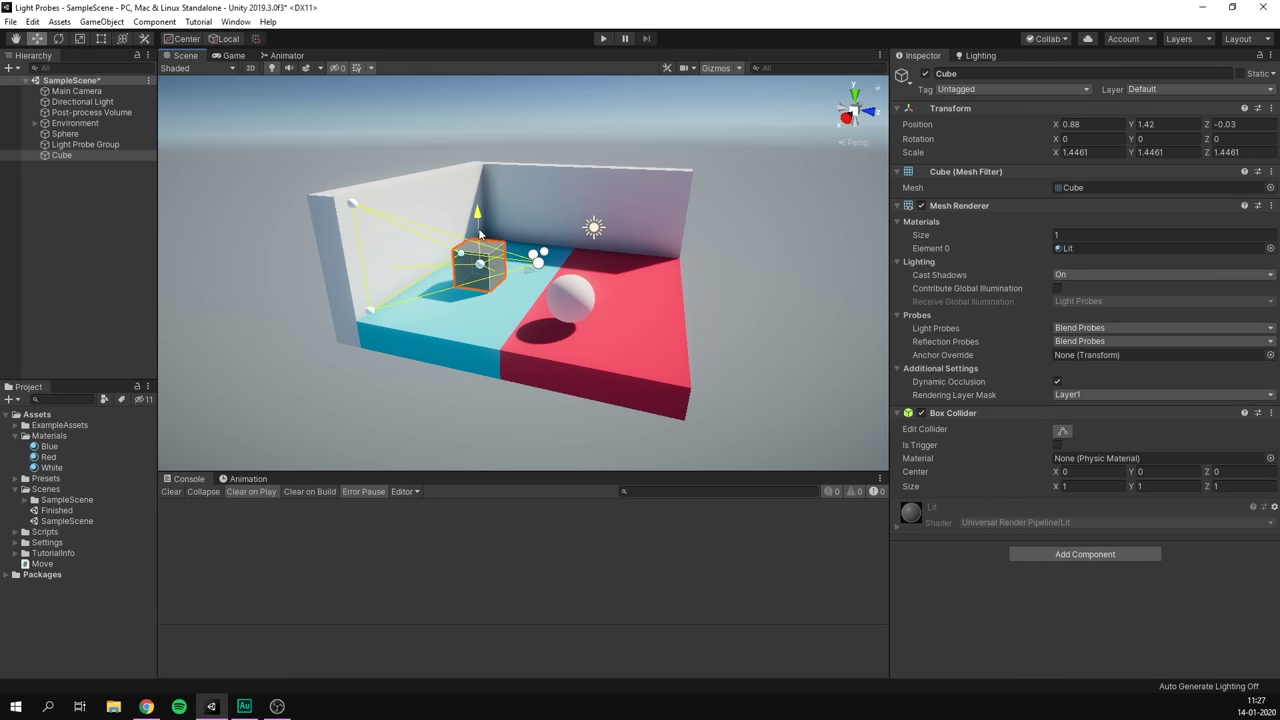
Apply the White material to the cube and reposition it over the blue floor at X 1.35, Y 1.45, Z 0.75.
drag(48, 469, 497, 278)
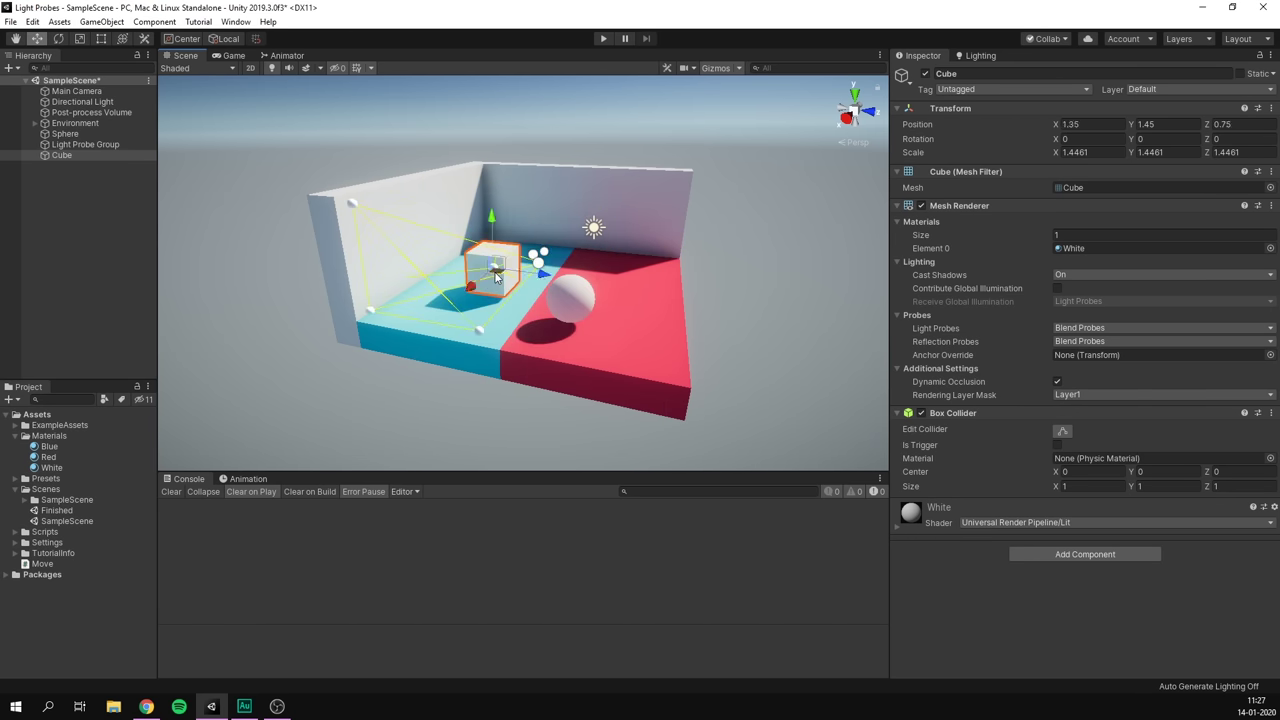
click(45, 254)
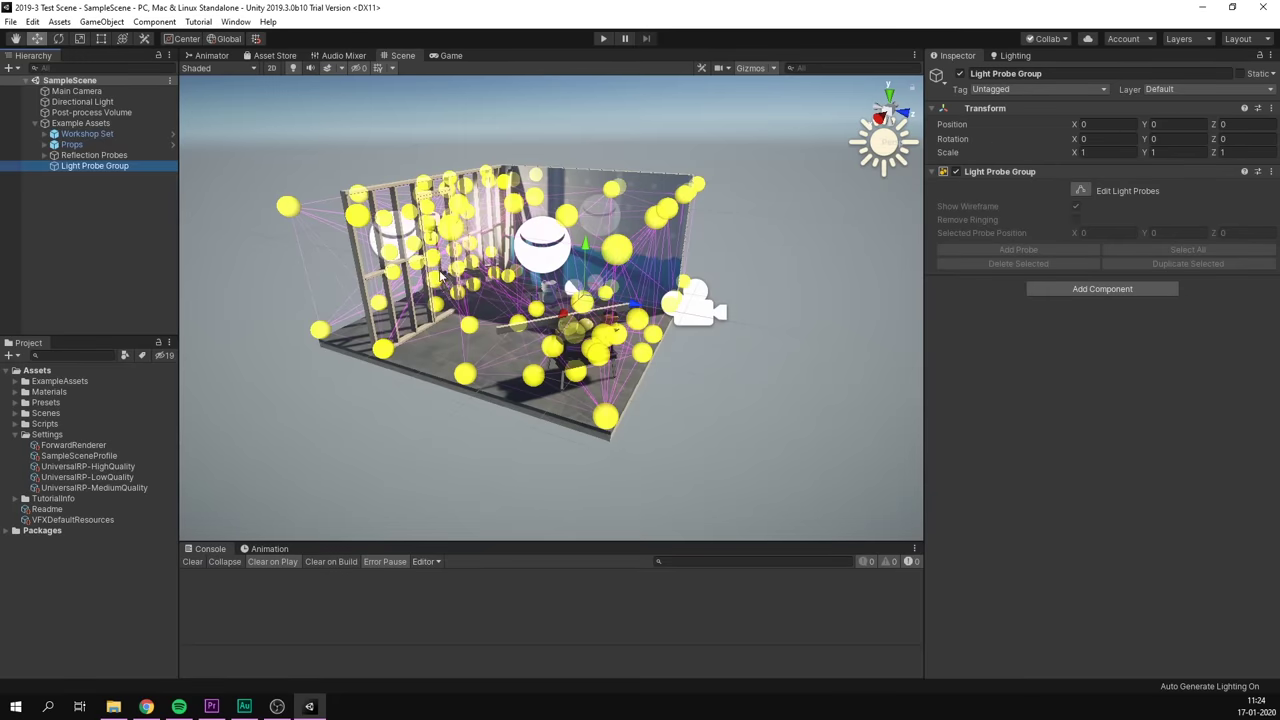
Examine how the light probes are distributed around the workshop sample scene.
alt+drag(700, 256, 594, 256)
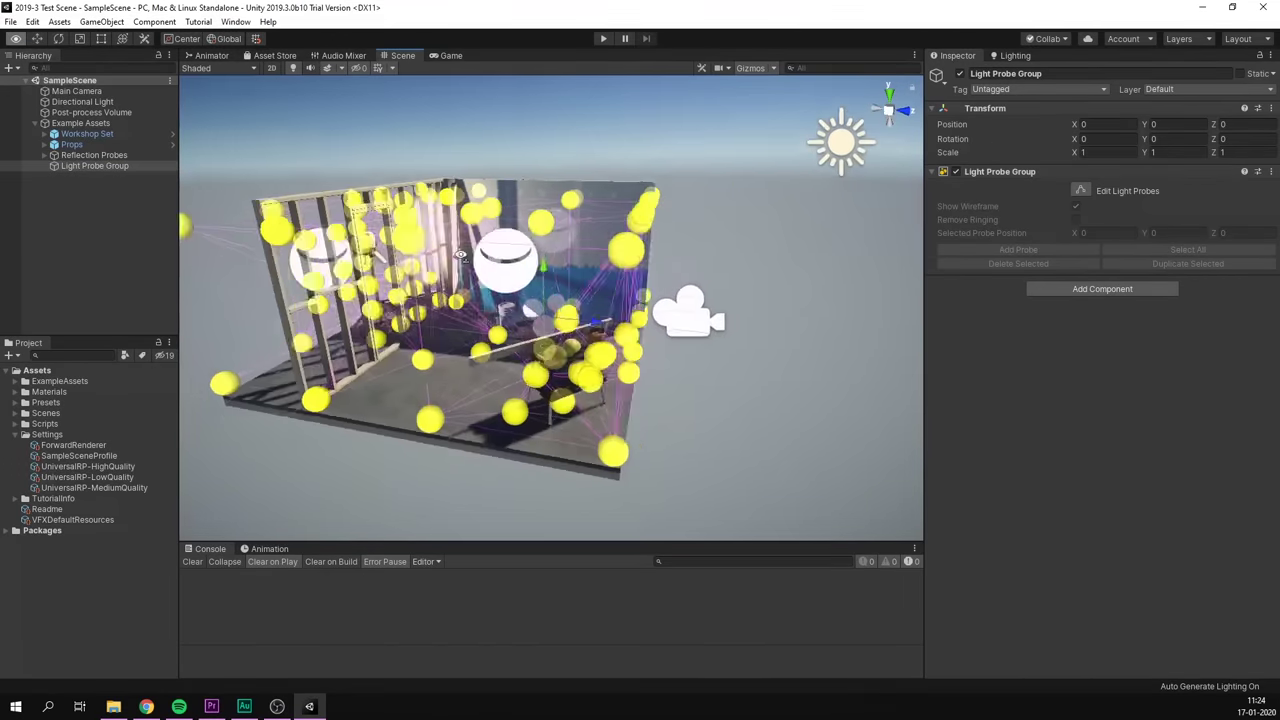